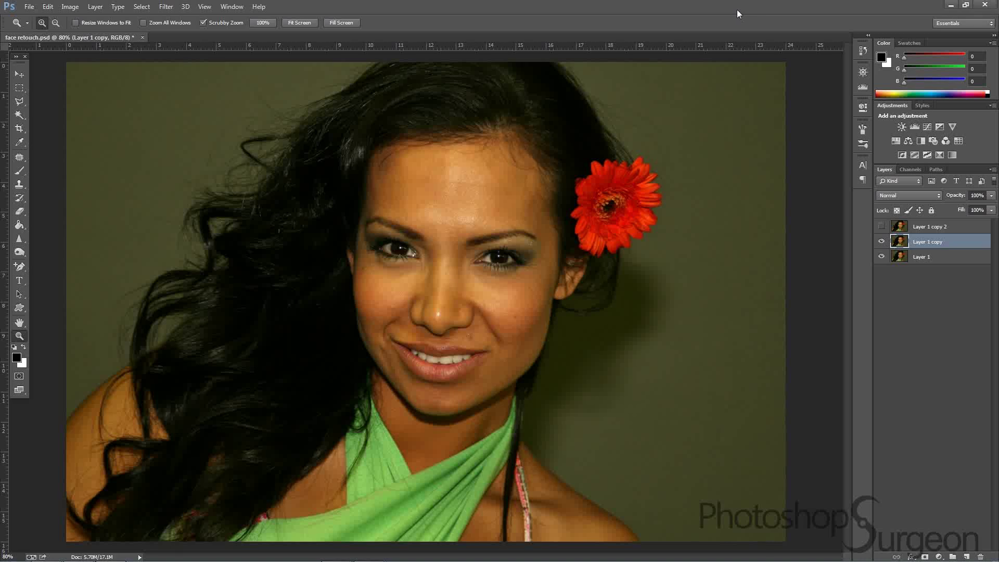
Step: Add a Levels adjustment layer and raise the Green white input to 224
left_click(914, 126)
left_click_drag(838, 208, 823, 211)
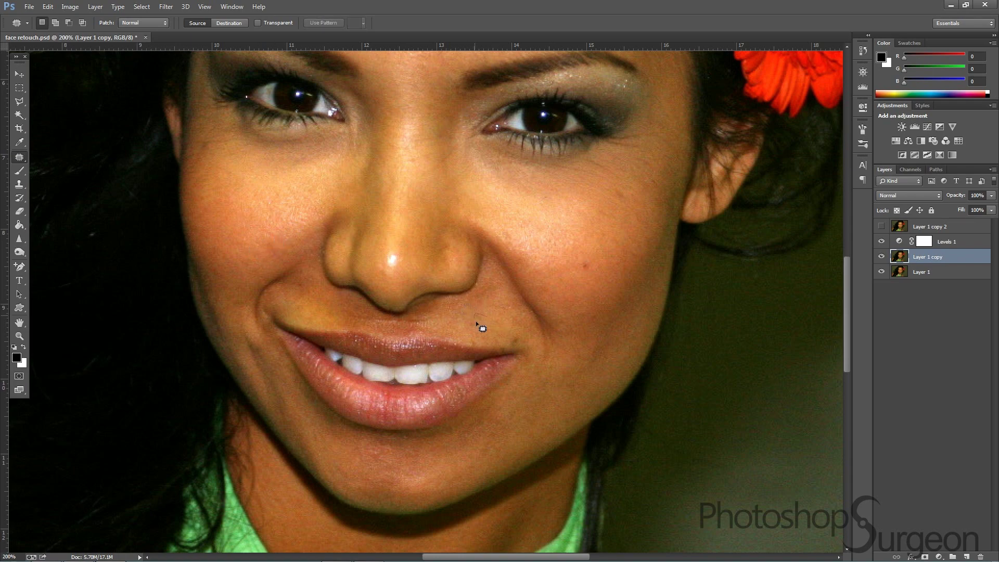
scroll(505, 340, "up", 5)
Step: Patch away the forehead lines with the Patch tool
left_click_drag(415, 177, 493, 221)
scroll(493, 221, "down", 1)
scroll(416, 205, "down", 4)
key("ctrl+d")
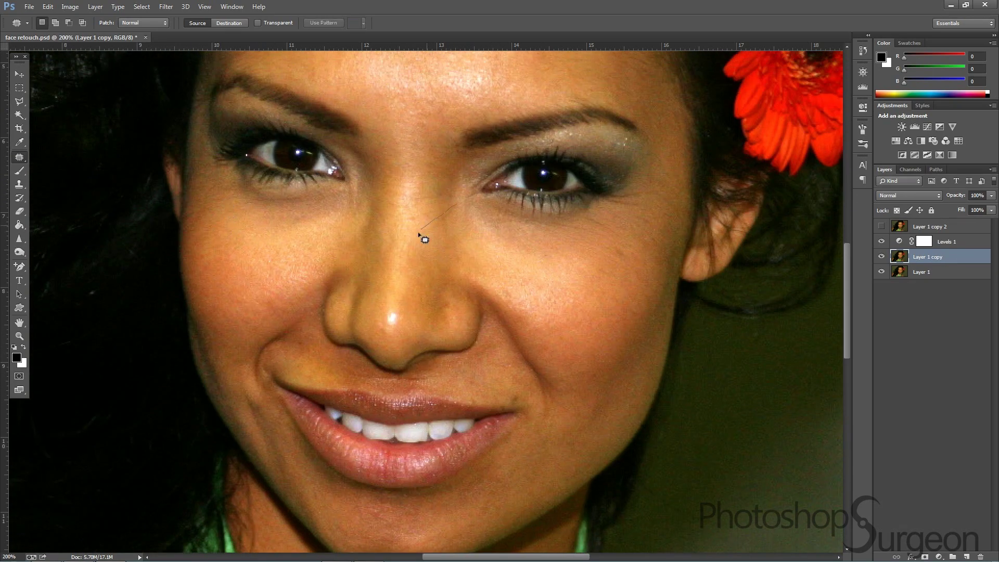
scroll(590, 286, "down", 2)
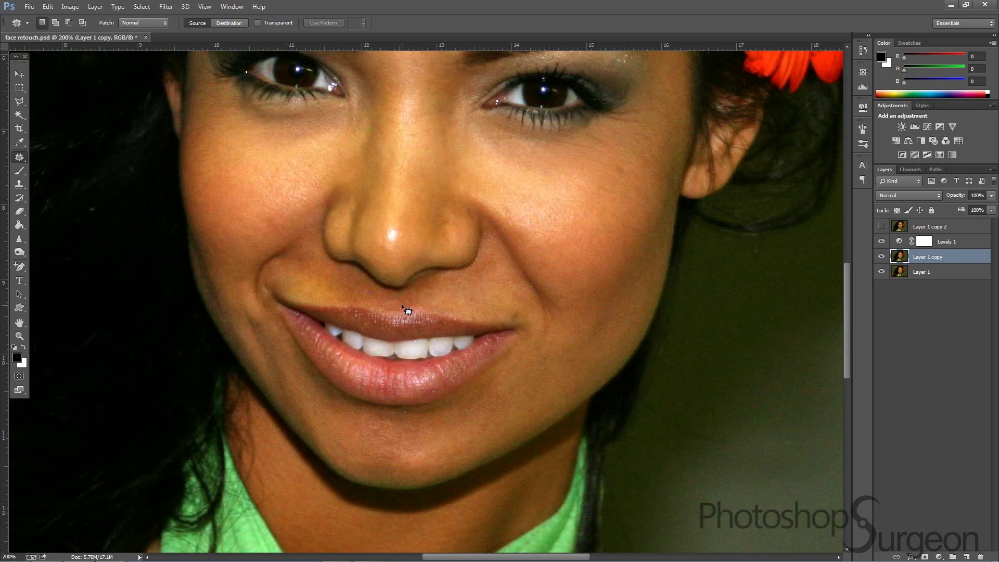
key("ctrl+d")
scroll(545, 186, "up", 7)
key("ctrl+d")
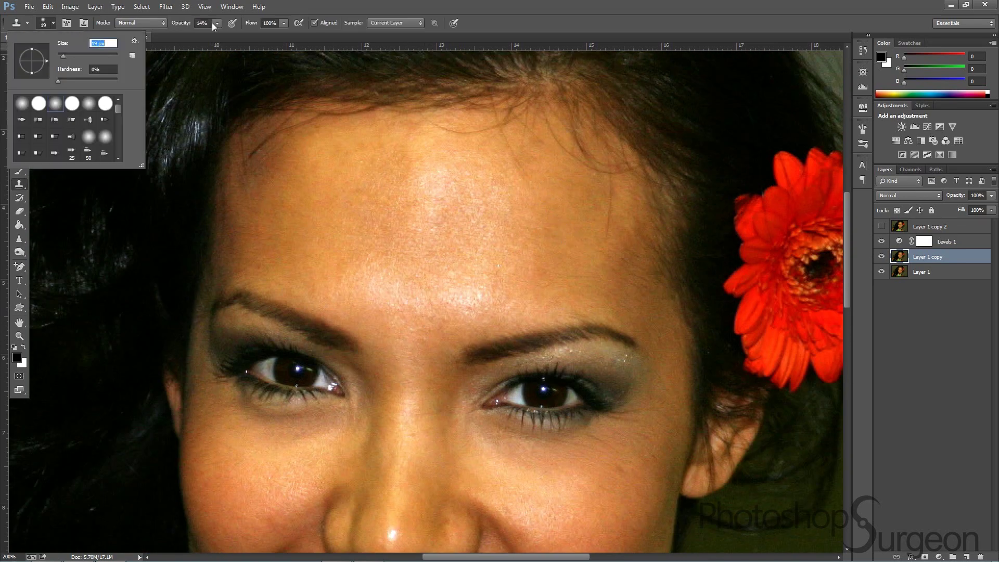
scroll(520, 178, "up", 1)
scroll(520, 178, "up", 1)
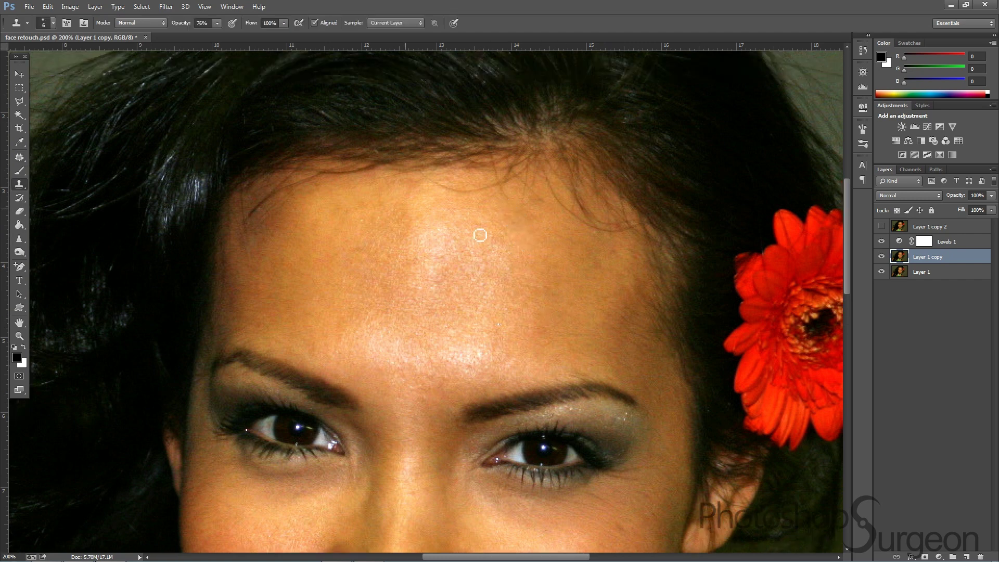
Step: Patch the skin under the right eye
key("ctrl+0")
key("s")
scroll(547, 244, "up", 2)
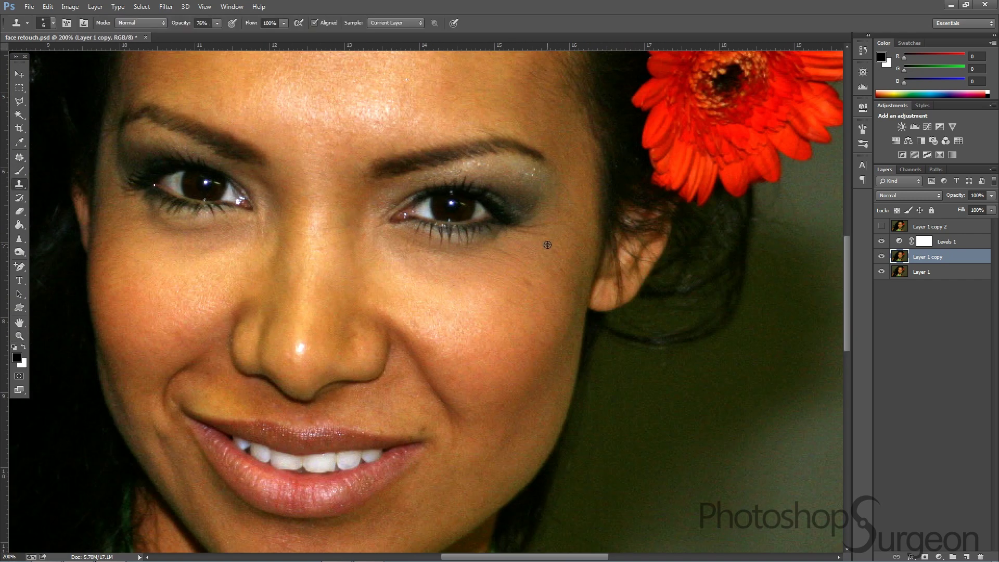
scroll(548, 229, "down", 1)
key("j")
left_click_drag(531, 223, 529, 226)
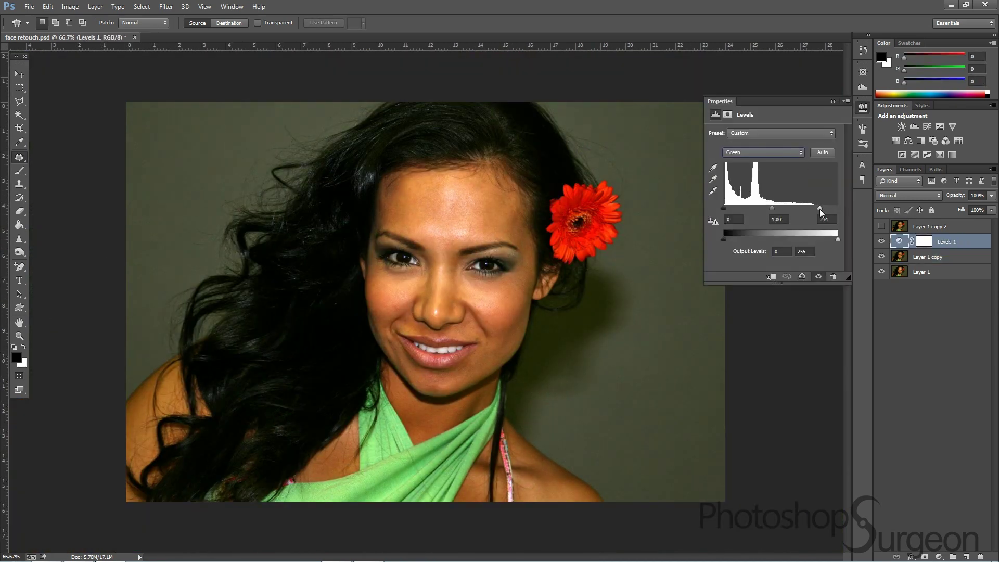
Step: Raise the Red channel white input in Levels, then zoom to 200% on the background
key("alt+3")
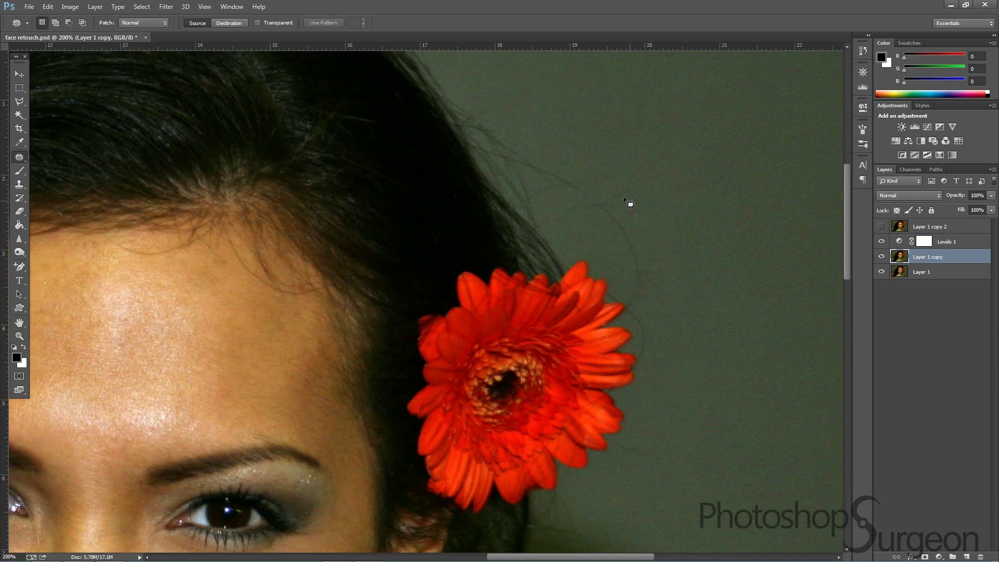
key("z")
key("ctrl+minus")
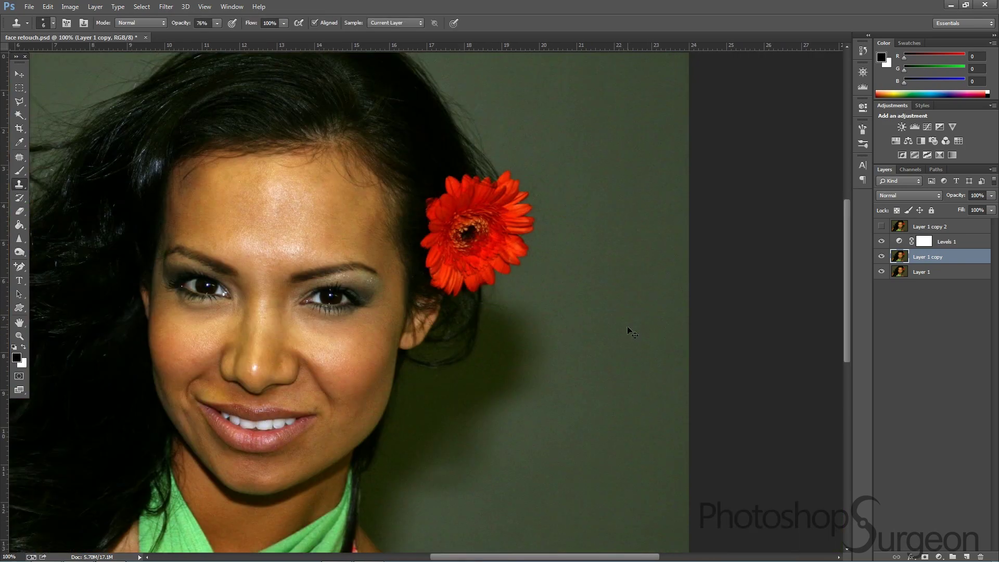
left_click(158, 325)
Step: Patch an area of the background beside the head
key("s")
key("j")
left_click_drag(235, 255, 250, 467)
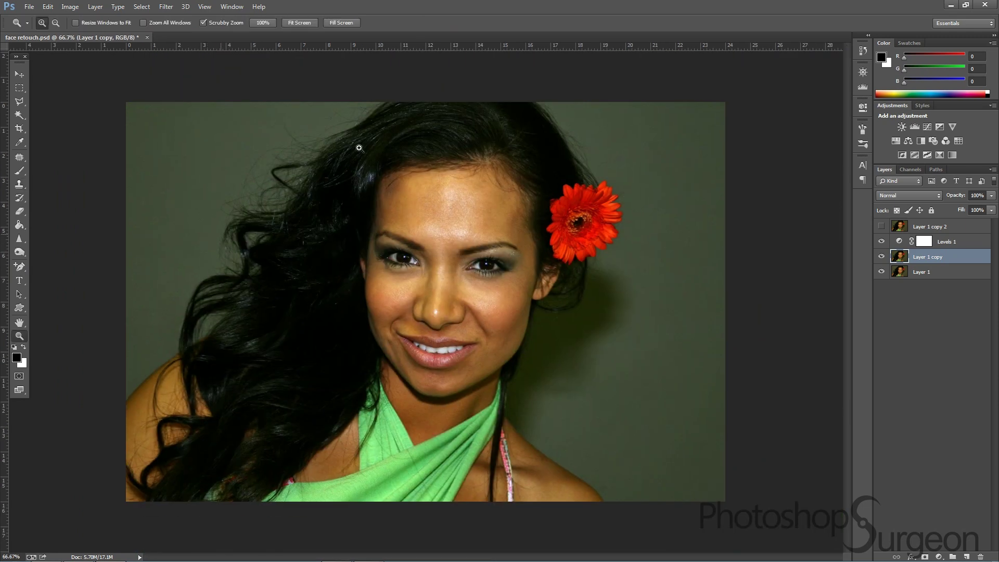
Step: Clone background over the stray hair left of the head with a 10 px brush
left_click(359, 148)
key("s")
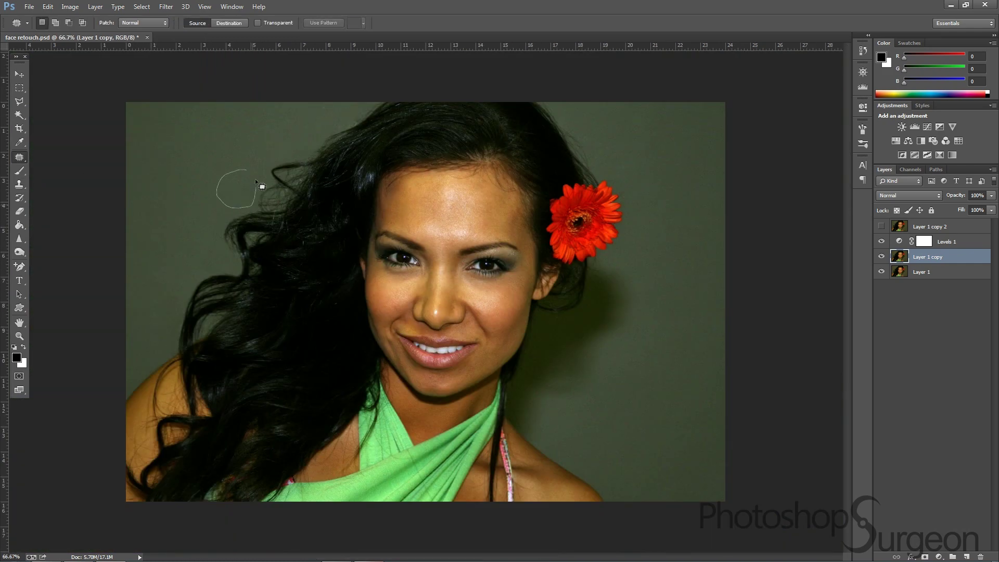
key("s")
left_click_drag(313, 161, 285, 192)
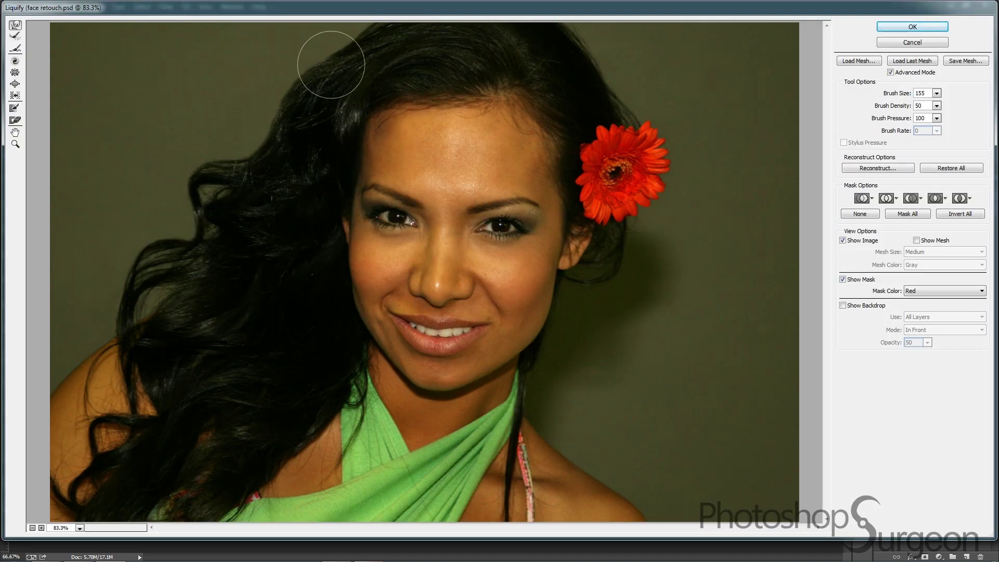
left_click(47, 22)
left_click_drag(60, 54, 57, 54)
key("Return")
scroll(312, 149, "up", 2)
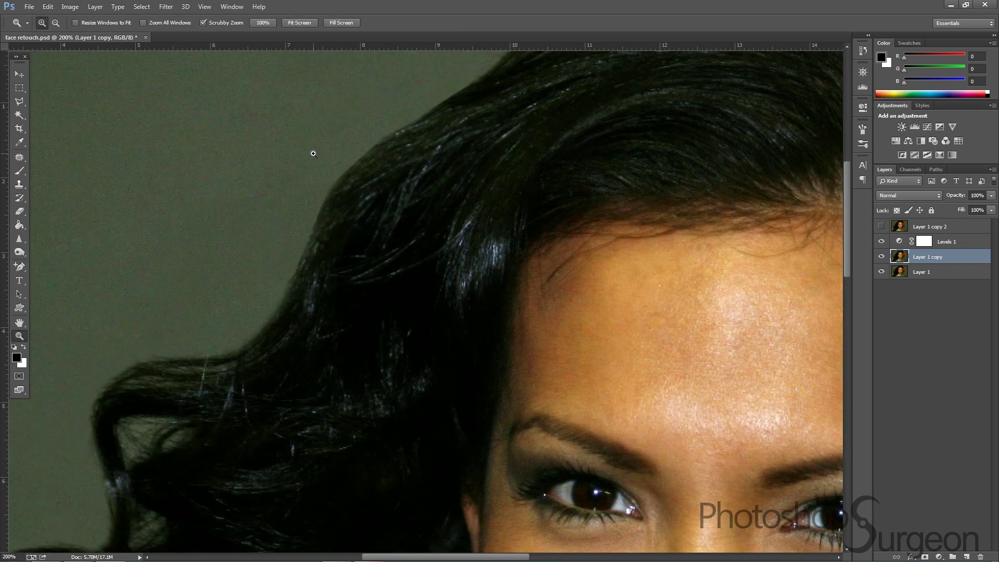
Step: Add new empty Layers 2 and 3 above Layer 1 copy
scroll(406, 156, "up", 1)
scroll(189, 196, "down", 2)
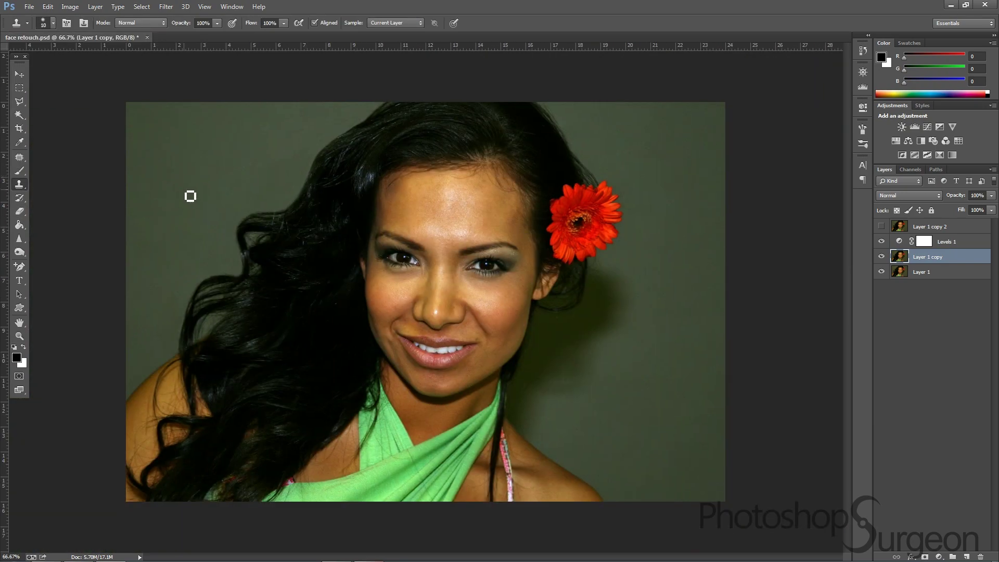
key("z")
scroll(190, 196, "up", 2)
key("b")
scroll(274, 216, "up", 2)
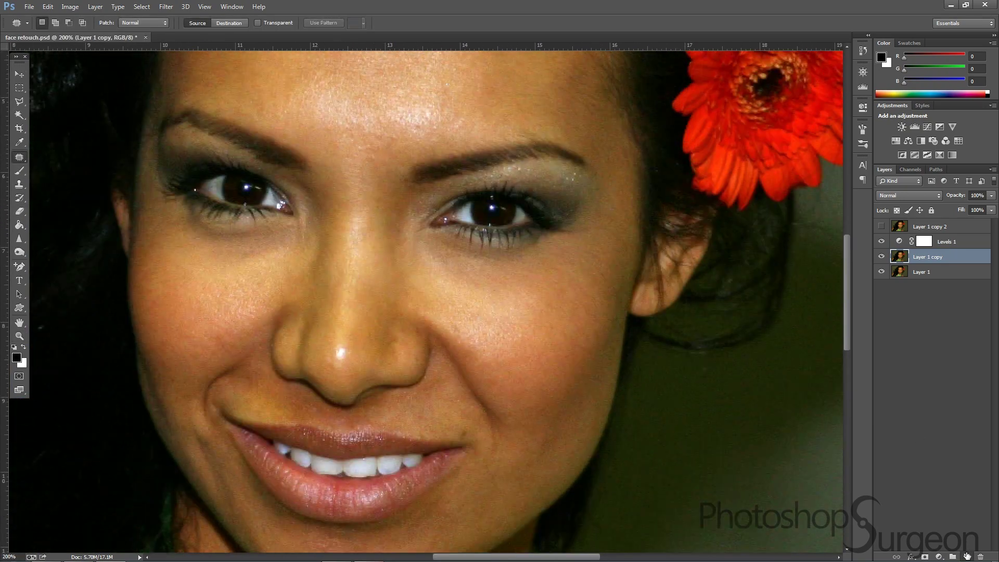
key("ctrl+shift+alt+n")
left_click(47, 23)
key("Return")
Step: Add Layer 4 and set the brush size to 140
key("ctrl+shift+alt+n")
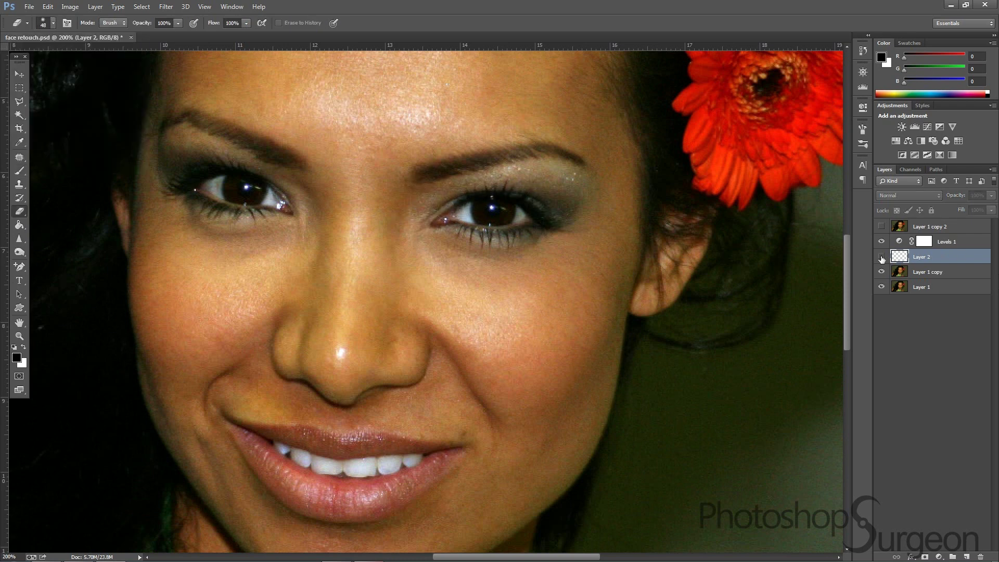
left_click(47, 23)
double_click(55, 151)
left_click(47, 23)
Step: Select a rectangle over the left eye, apply an Edit command, and erase on the layer
left_click_drag(157, 144, 320, 223)
left_click(47, 6)
left_click(96, 189)
key("v")
key("e")
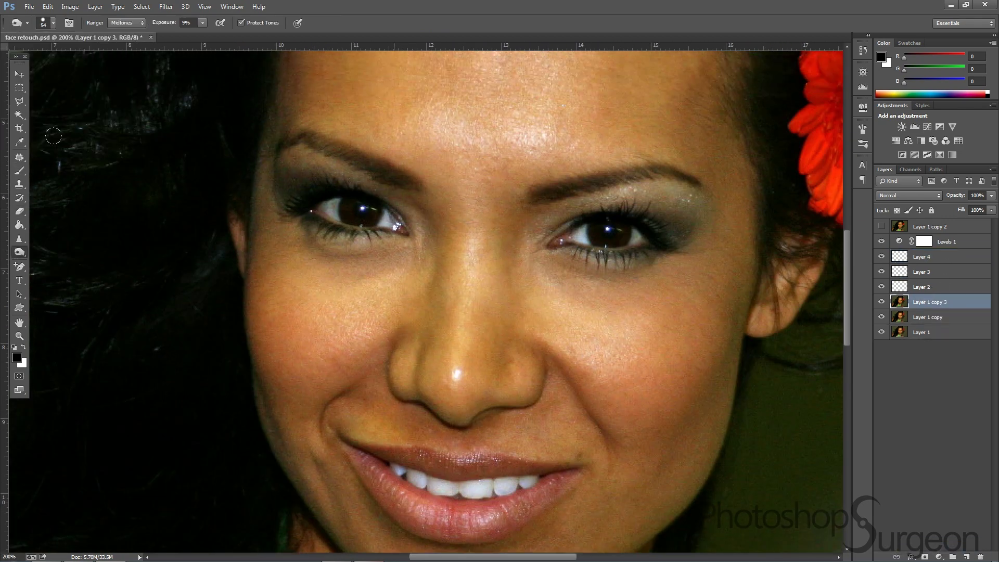
left_click(51, 23)
Step: Patch the spot on the chin, then freeze the upper lip in Liquify
key("j")
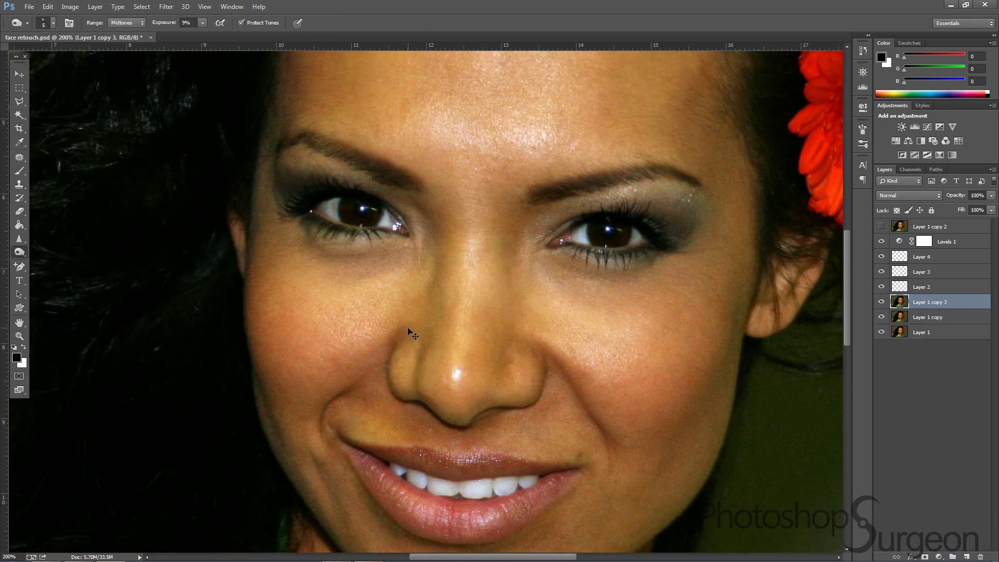
scroll(332, 346, "down", 3)
left_click_drag(384, 417, 386, 461)
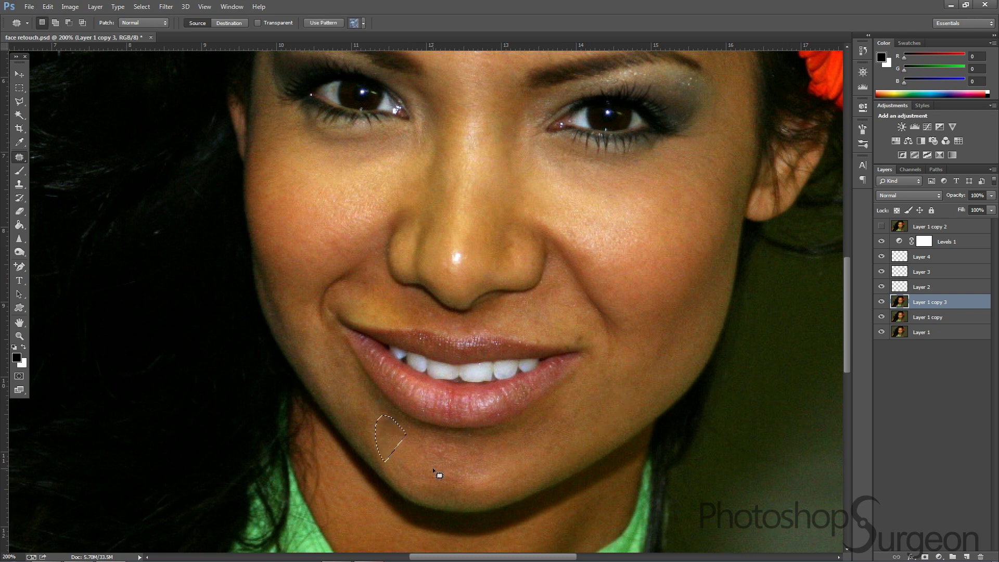
key("ctrl+d")
key("ctrl+minus")
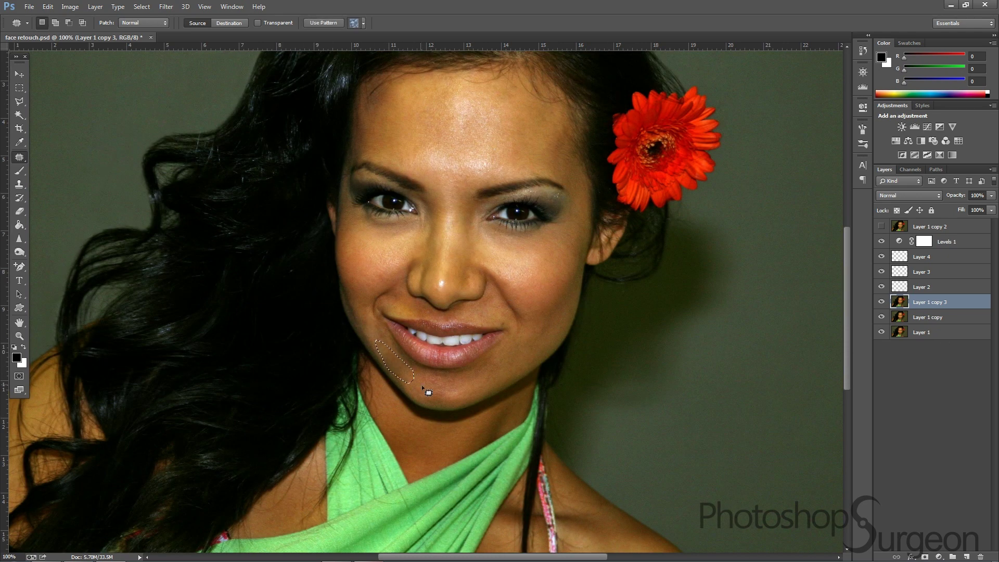
key("ctrl+d")
key("ctrl+d")
key("ctrl+shift+x")
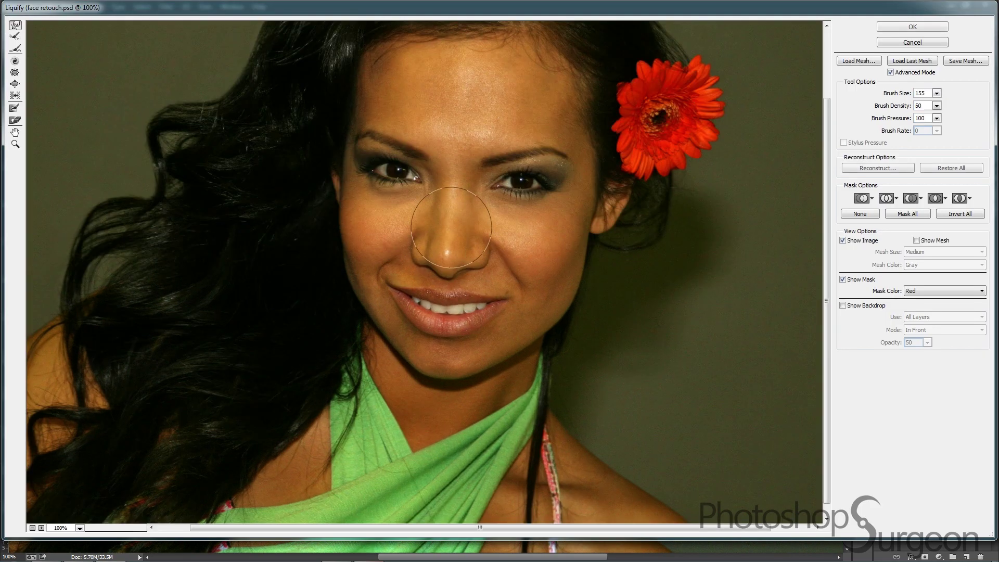
left_click_drag(380, 281, 515, 299)
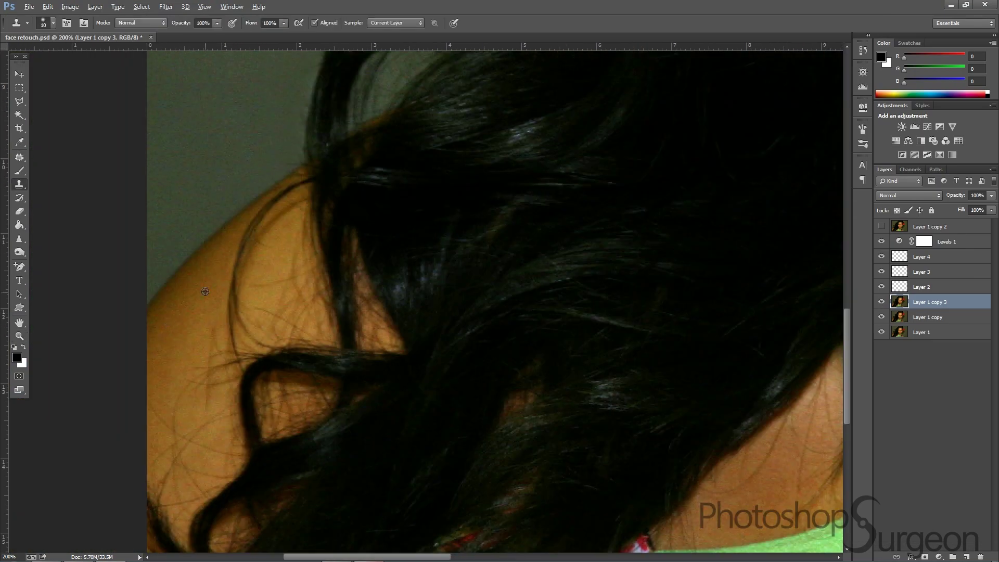
Step: Patch an area of skin near the shoulder edge
scroll(190, 332, "down", 3)
key("j")
left_click_drag(170, 347, 177, 382)
key("s")
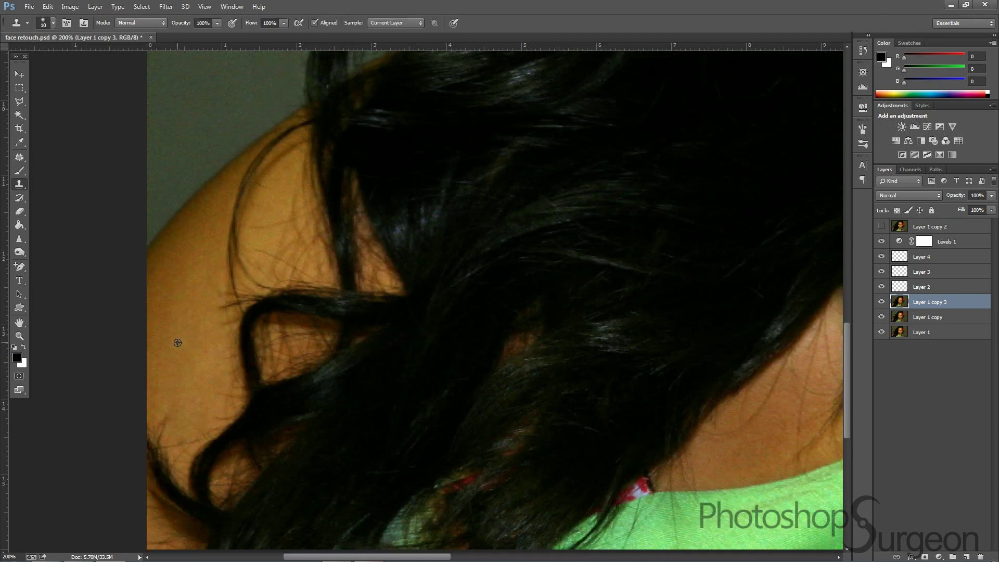
scroll(240, 408, "up", 2)
scroll(220, 342, "up", 1)
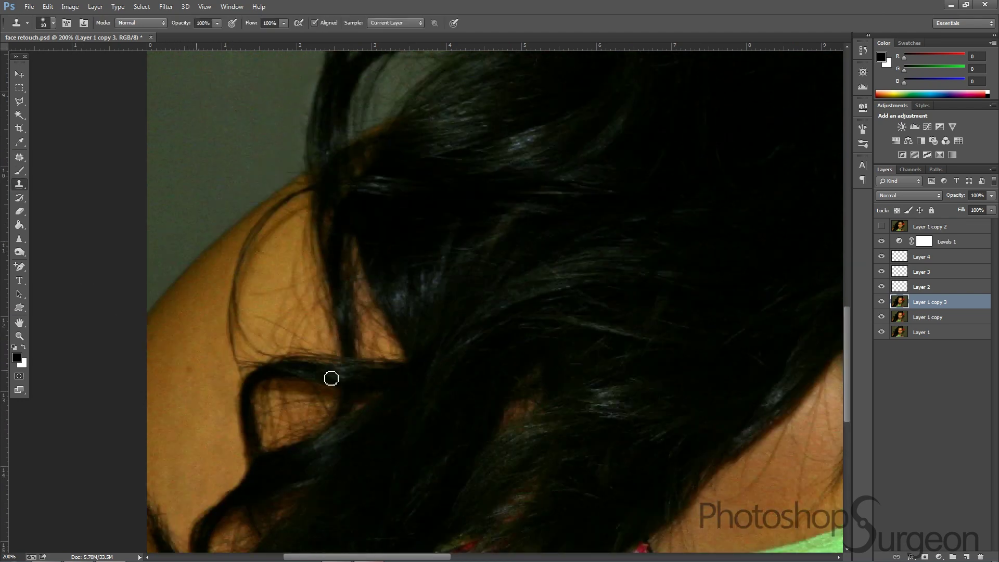
Step: Clone clean shoulder skin over the stray hair wisps, then freeze the flower and hair in Liquify
key("j")
key("s")
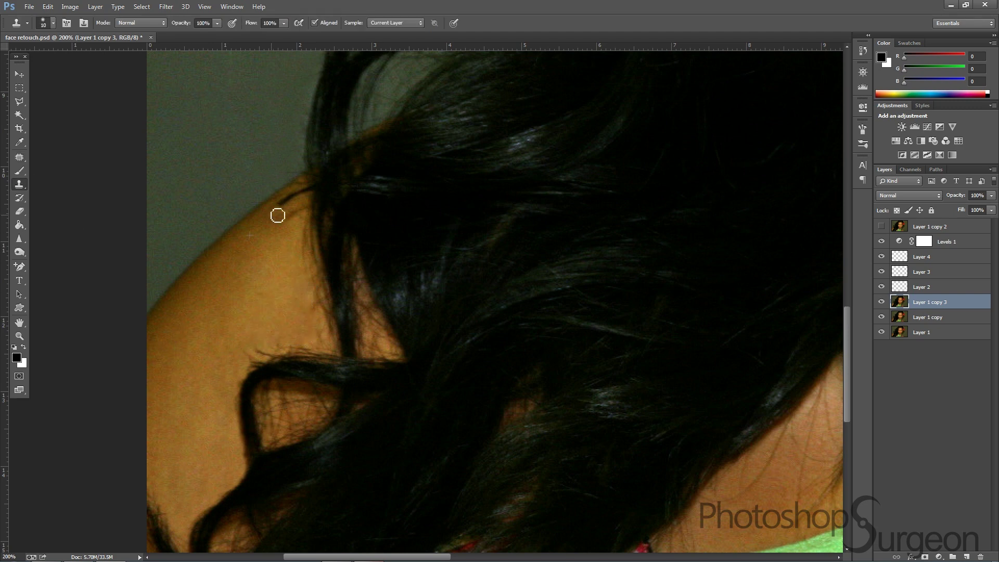
left_click(257, 263, "alt")
left_click_drag(284, 218, 303, 201)
scroll(294, 281, "down", 1)
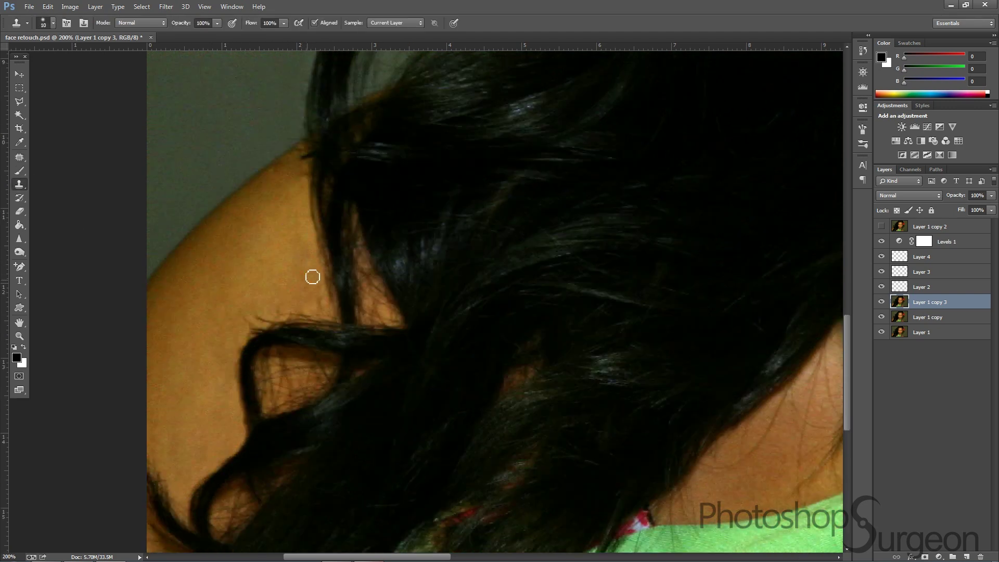
left_click(281, 179, "alt")
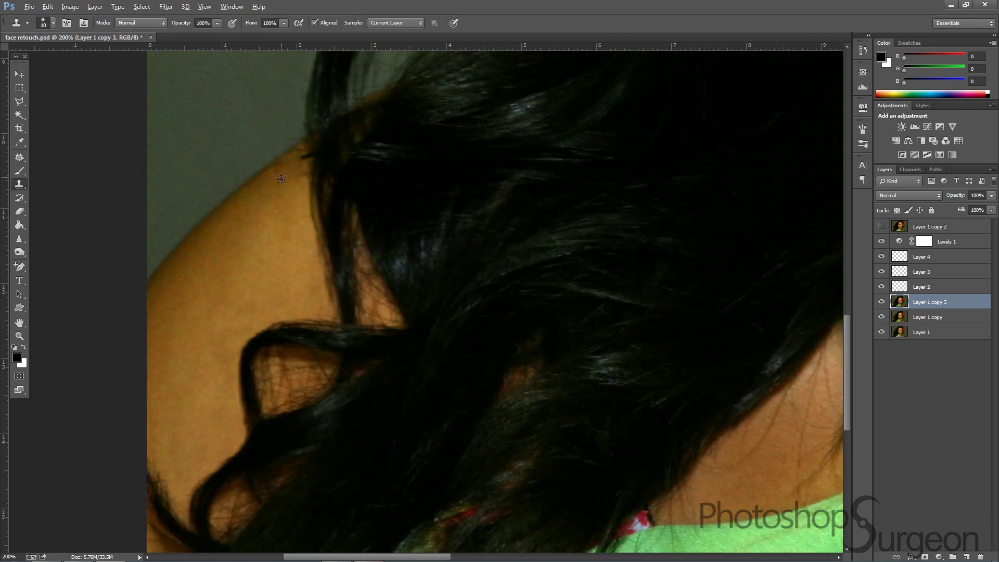
key("ctrl+0")
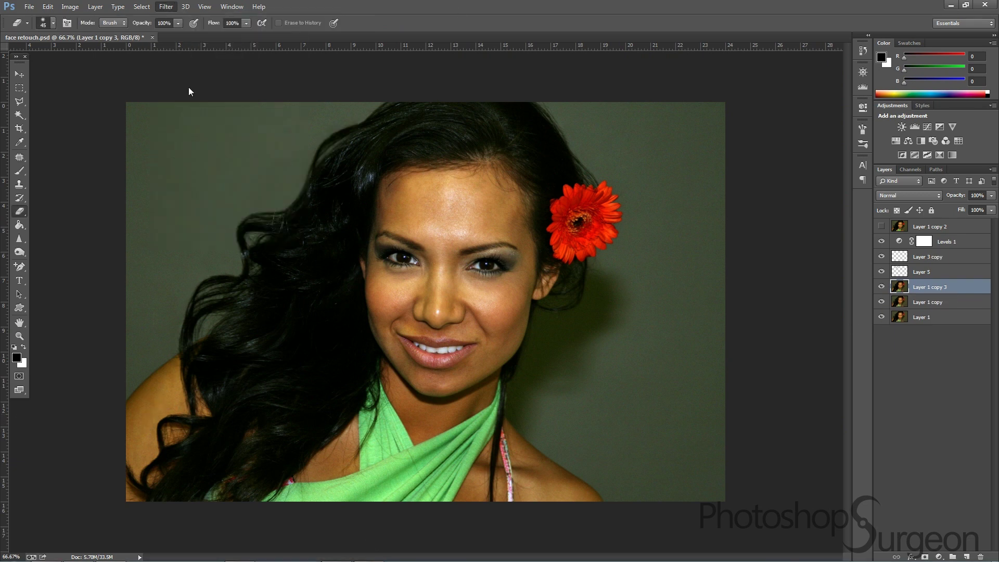
key("ctrl+shift+x")
left_click_drag(292, 302, 335, 223)
Step: Adjust the Liquify freeze brush size and close Liquify
key("bracketright")
key("bracketright")
key("bracketright")
key("bracketleft")
key("bracketleft")
key("bracketleft")
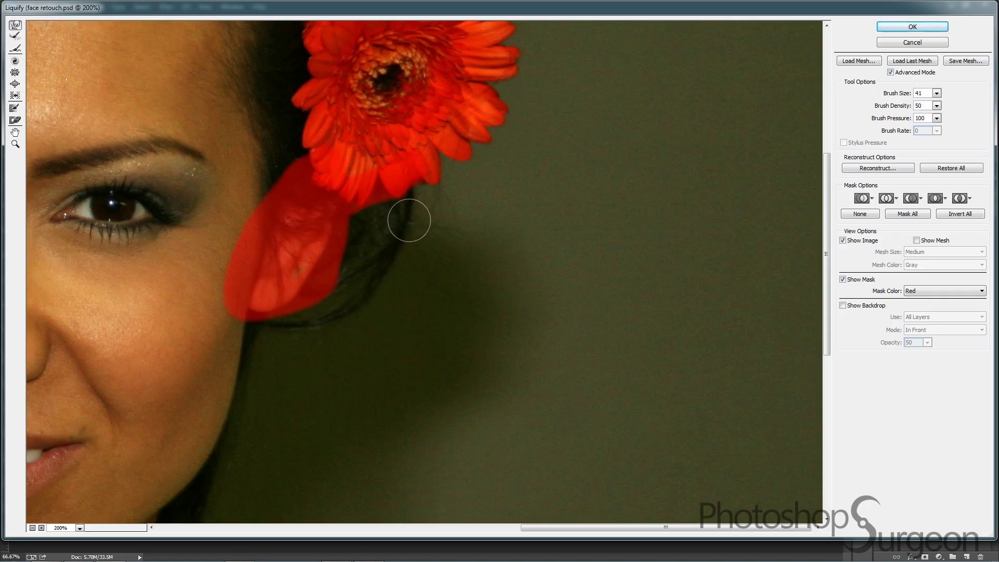
key("Escape")
Step: Add a new empty Layer 6 above Layer 1 copy 3 and zoom to 200%
key("ctrl+shift+alt+n")
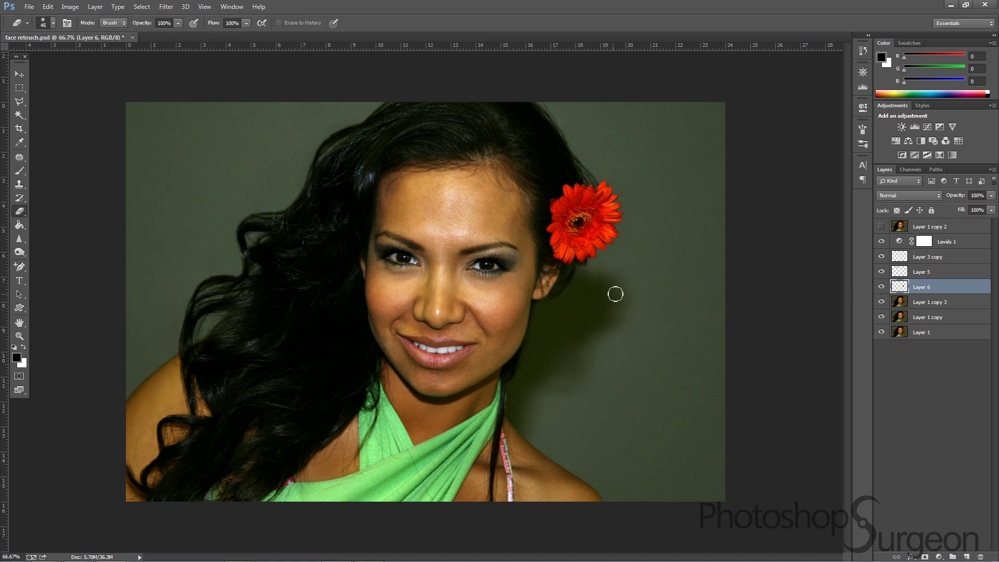
key("ctrl+plus")
key("ctrl+plus")
key("s")
key("alt+bracketleft")
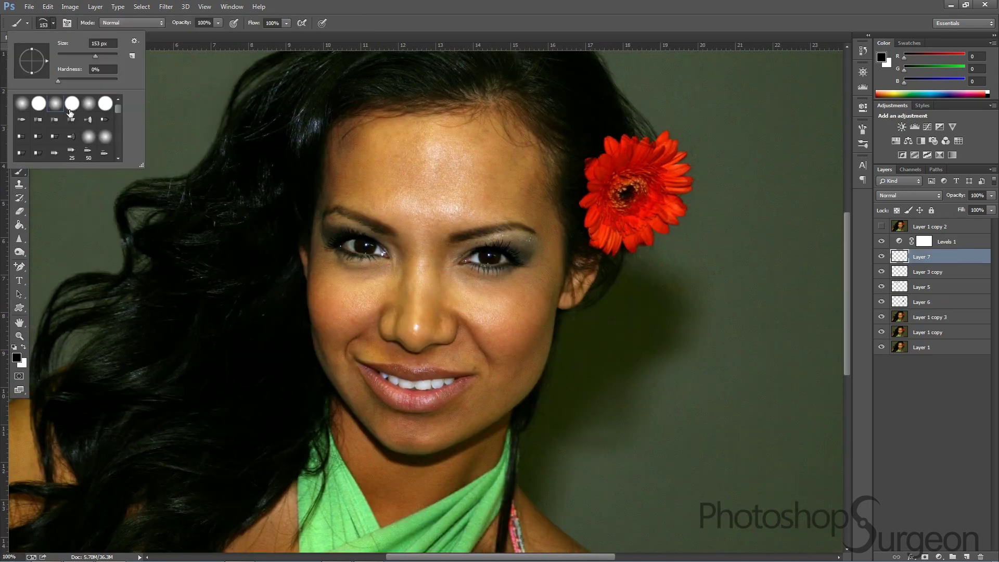
Step: Set Layer 7 to Color blend at 33% opacity and paint skin tone over the nose and face
left_click(910, 195)
left_click(992, 195)
left_click_drag(433, 205, 424, 277)
left_click_drag(392, 326, 419, 206)
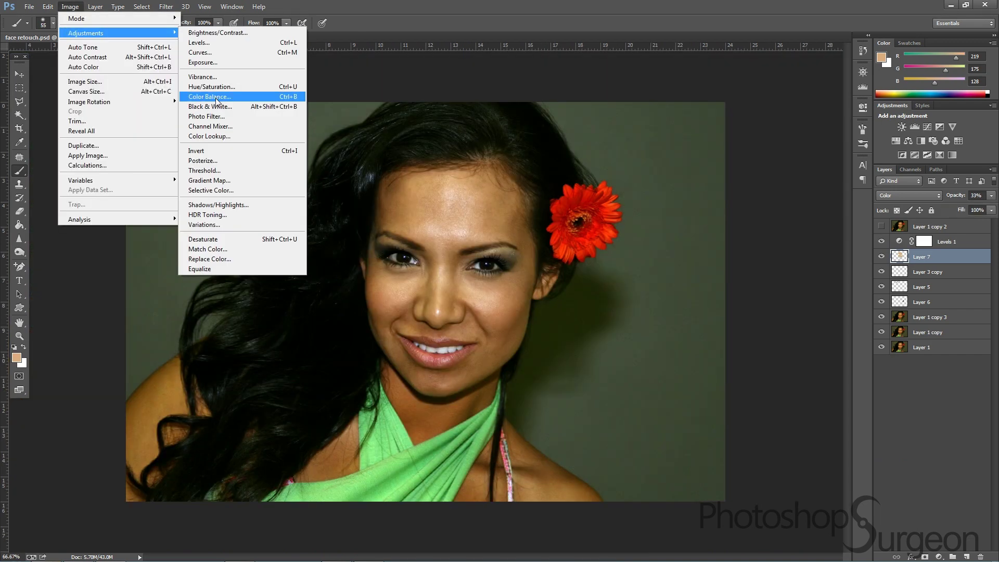
Step: Touch up the skin-tone paint with brush and eraser, then select the paint layers for merging
left_click(858, 245)
key("b")
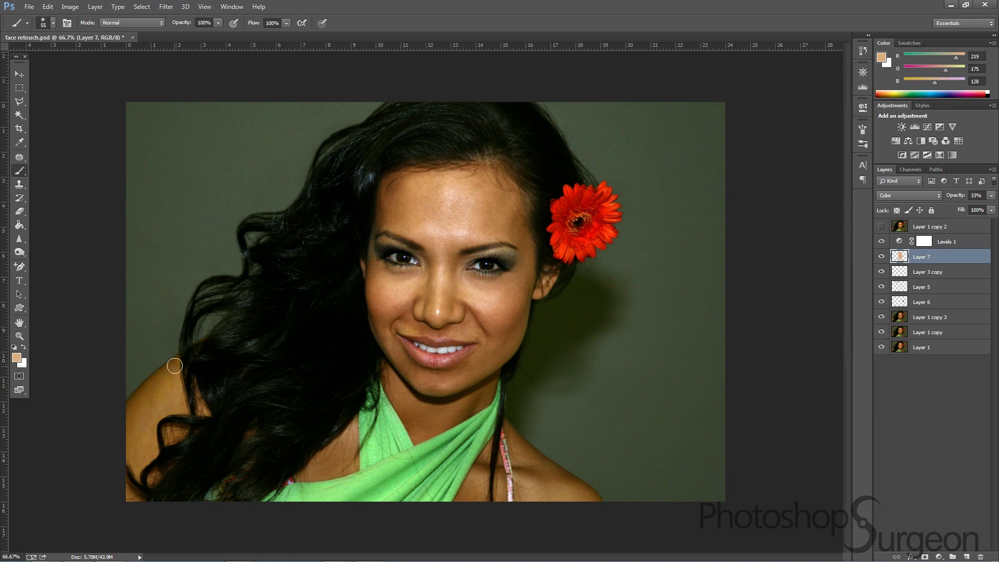
key("e")
left_click(20, 171)
left_click(930, 317, "shift")
right_click(921, 291)
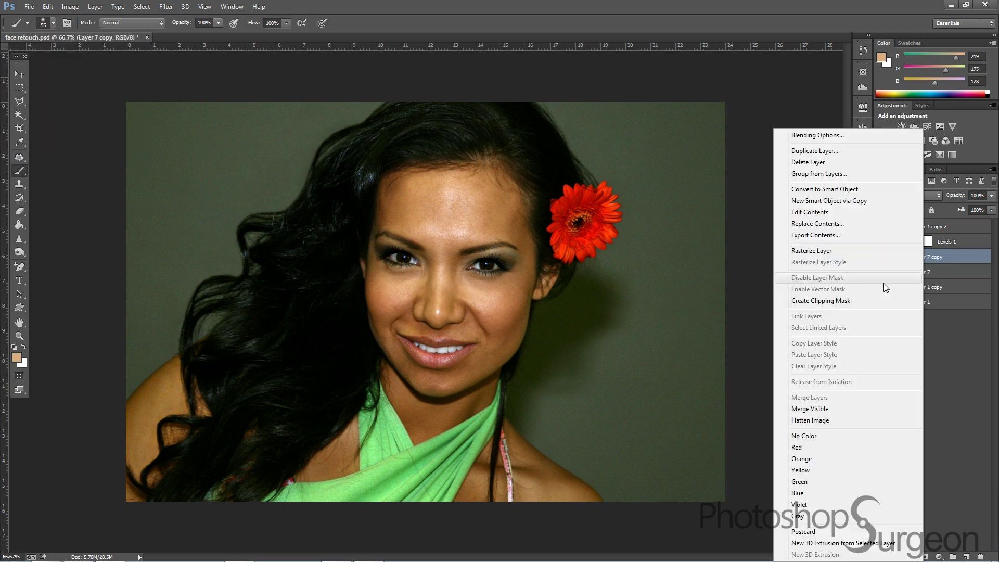
Step: Merge the layers into Layer 7 copy and dodge the forehead and under-eye skin
left_click(801, 406)
key("ctrl+1")
key("o")
left_click_drag(437, 152, 492, 174)
left_click_drag(494, 287, 562, 289)
left_click_drag(354, 271, 416, 284)
key("shift+o")
Step: Duplicate as Layer 7 copy 2 and apply Surface Blur with threshold 2
left_click(881, 256)
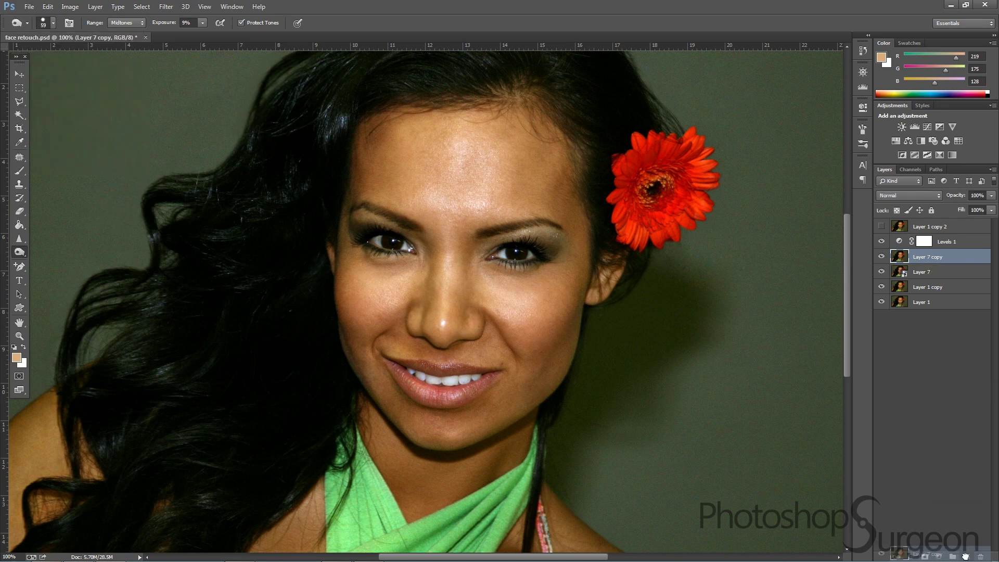
left_click_drag(926, 257, 966, 557)
left_click(166, 7)
left_click(336, 260)
left_click_drag(662, 181, 744, 204)
mouse_move(700, 377)
left_mouse_down()
mouse_move(656, 377)
mouse_move(672, 377)
left_mouse_up()
left_click(788, 214)
Step: Make Layer 7 copy 3 with High Pass, Overlay blending and 88% opacity
key("ctrl+j")
left_click(166, 6)
left_click(322, 208)
key("Return")
key("shift+alt+o")
key("4")
key("1")
key("o")
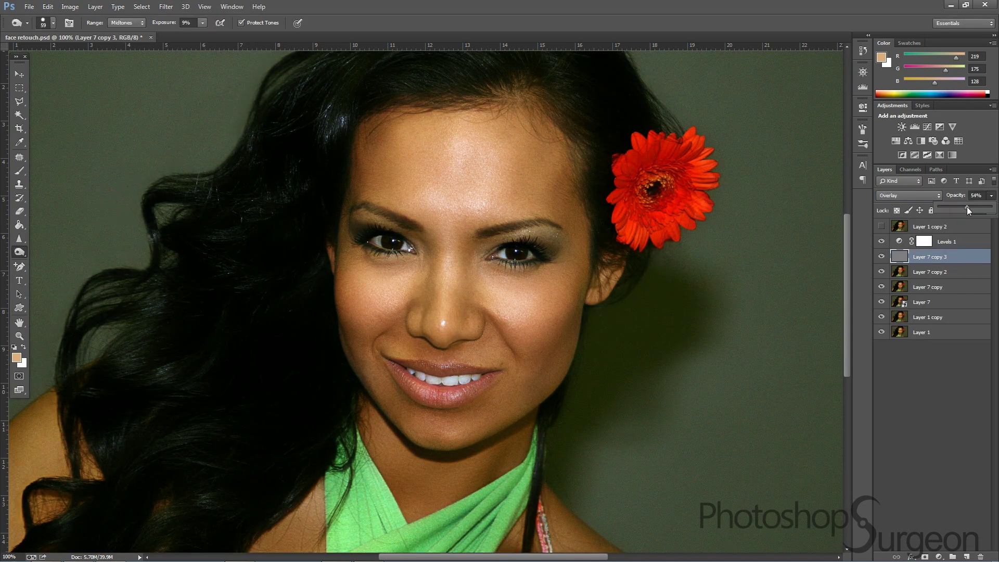
key("8")
key("8")
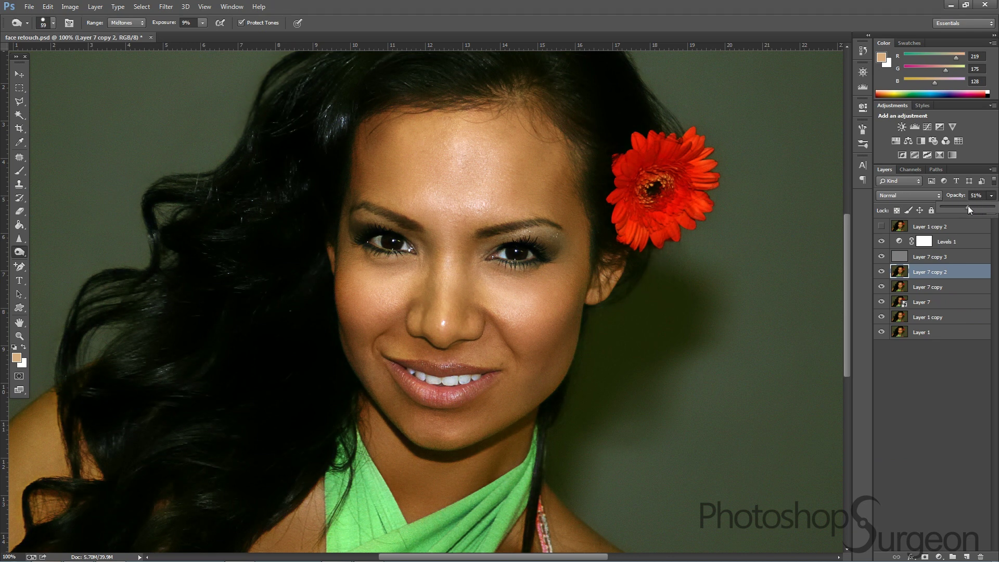
Step: Hide Layer 7 copy 3 and lower Layer 7 copy 2's opacity to 25%
left_click(882, 256)
left_click(882, 256)
key("alt+bracketleft")
key("ctrl+minus")
left_click(882, 257)
left_click_drag(992, 195, 967, 204)
key("e")
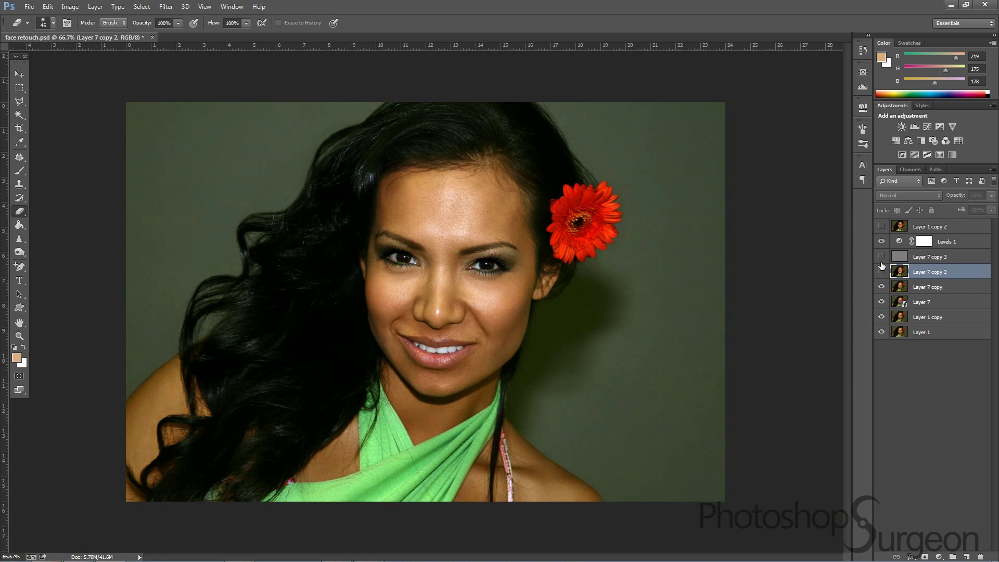
Step: Merge the four Layer 7 retouch layers, duplicate as copy 4, and set the eraser to 26%, size 160
left_click(930, 257, "shift")
left_click(930, 302, "shift")
key("ctrl+e")
key("ctrl+j")
left_click(881, 271)
key("2")
key("6")
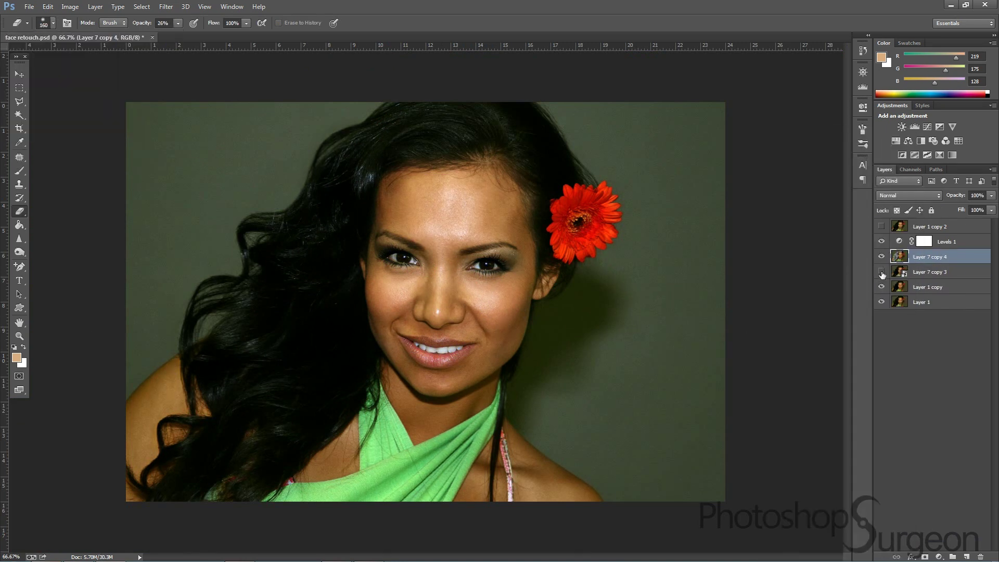
Step: On Layer 7 copy 5, use Replace Color to shift the grey-green background hue to blue (-180)
key("ctrl+j")
right_click(917, 257)
left_click(804, 259)
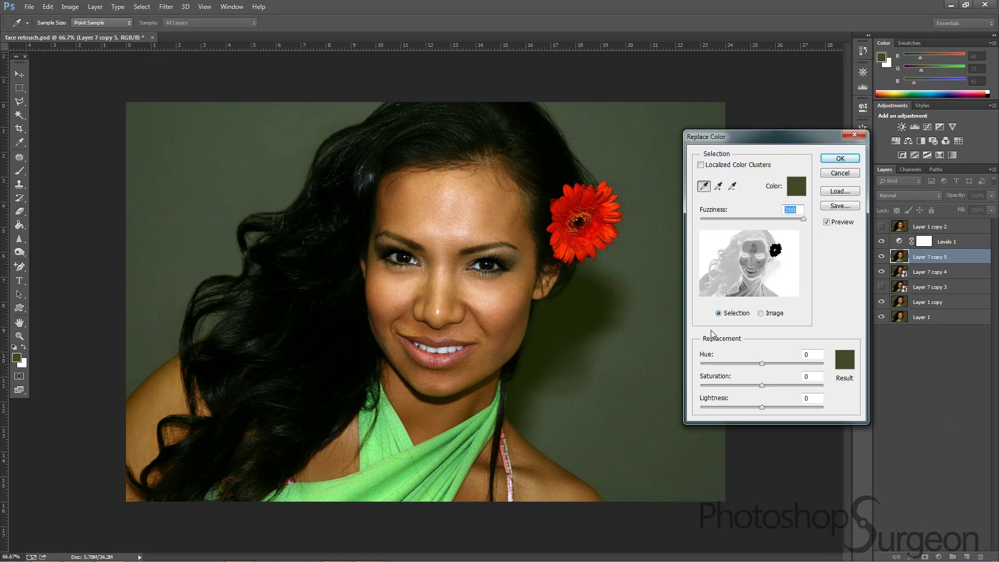
left_click_drag(762, 364, 701, 363)
key("Return")
Step: Erase the background of an unchanged copy above to reveal blue on left and right sides
key("ctrl+j")
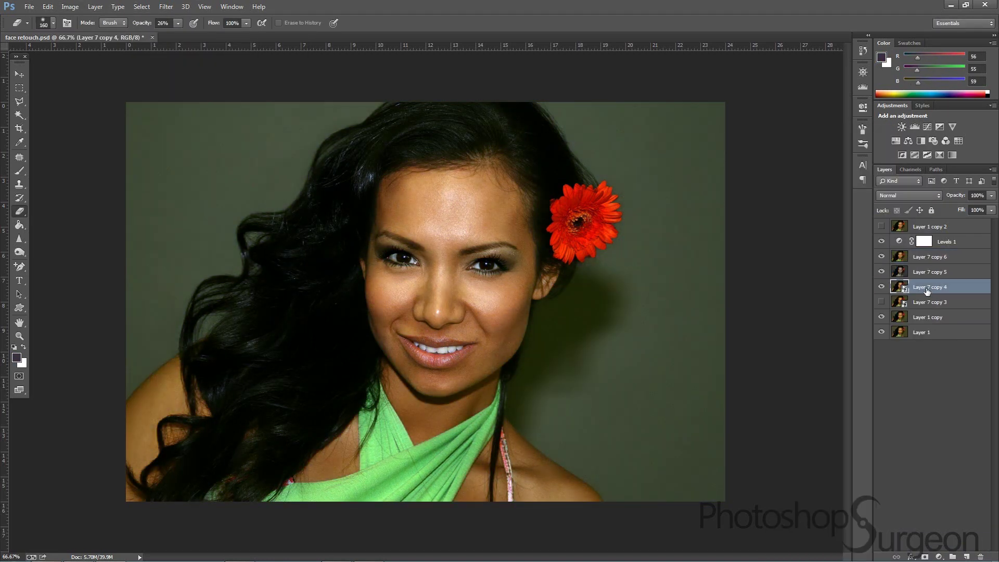
key("e")
left_click_drag(313, 109, 130, 261)
mouse_move(625, 494)
left_mouse_down()
mouse_move(701, 189)
mouse_move(583, 119)
left_mouse_up()
left_click_drag(599, 271, 635, 385)
Step: Cancel a Hue/Saturation change, then erase the green halo along the left hair edge with a smaller eraser
key("alt+bracketleft")
left_click(70, 7)
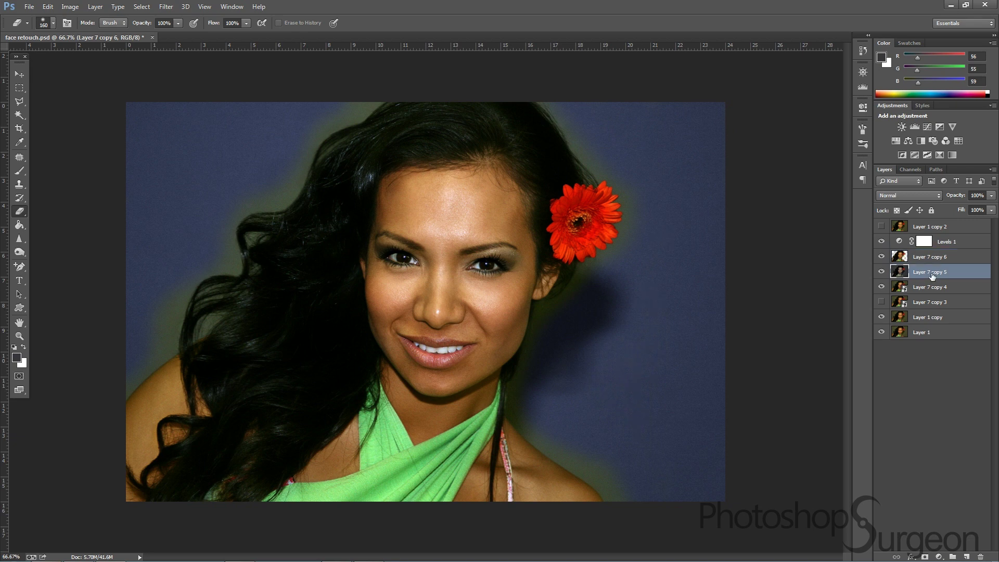
left_click(218, 83)
key("Return")
key("alt+bracketright")
left_click_drag(196, 204, 164, 340)
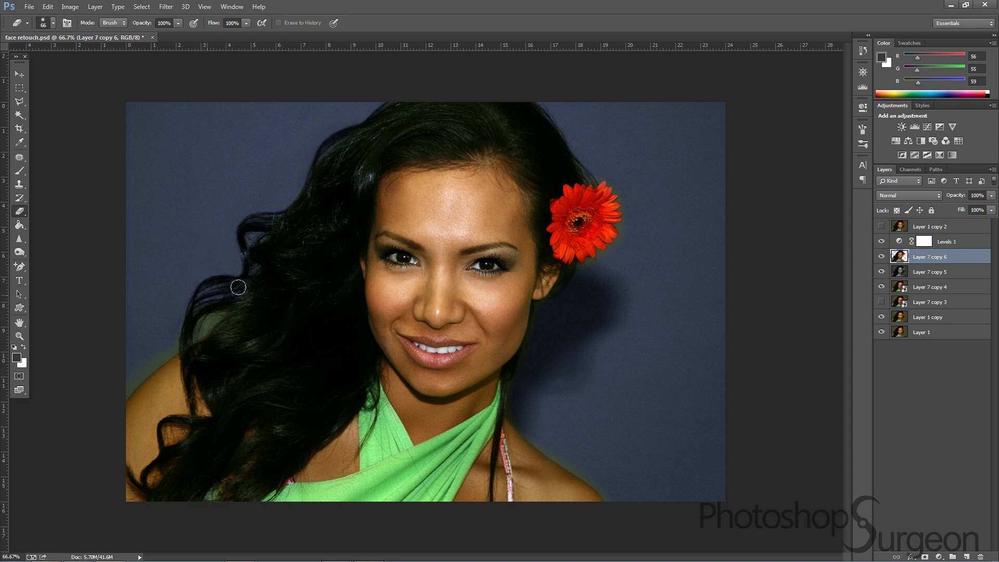
Step: Soften the green halo over the hair with the eraser at 41%, then lower it to 11%
left_click(178, 23)
left_click_drag(179, 35, 139, 38)
left_click_drag(287, 304, 316, 315)
left_click(178, 23)
left_click_drag(146, 37, 117, 36)
Step: Inspect the jawline background, return to the full portrait, and set eraser strength to 44%
scroll(240, 370, "up", 2)
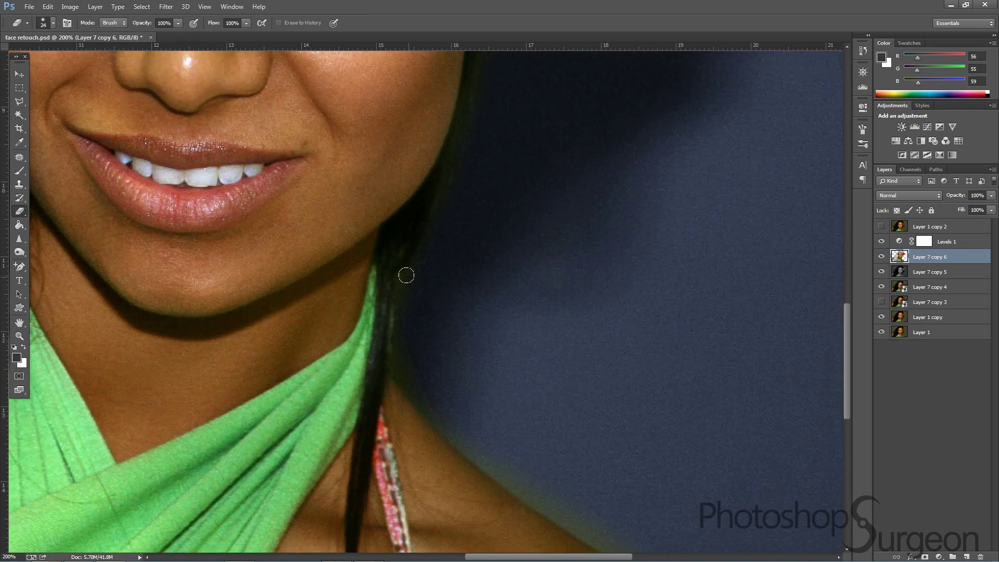
left_click_drag(442, 230, 426, 331)
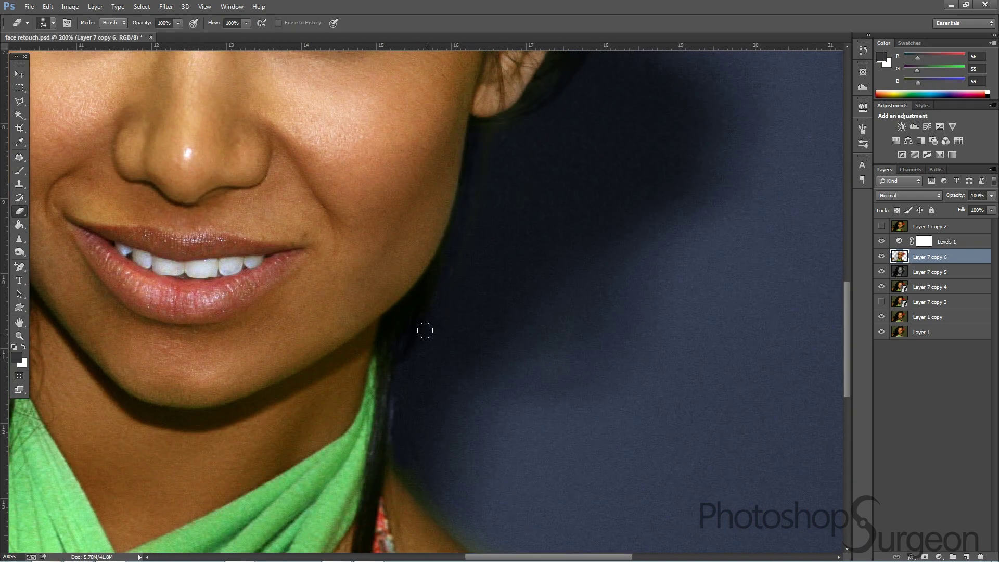
scroll(446, 255, "down", 5)
scroll(479, 390, "down", 3)
key("ctrl+0")
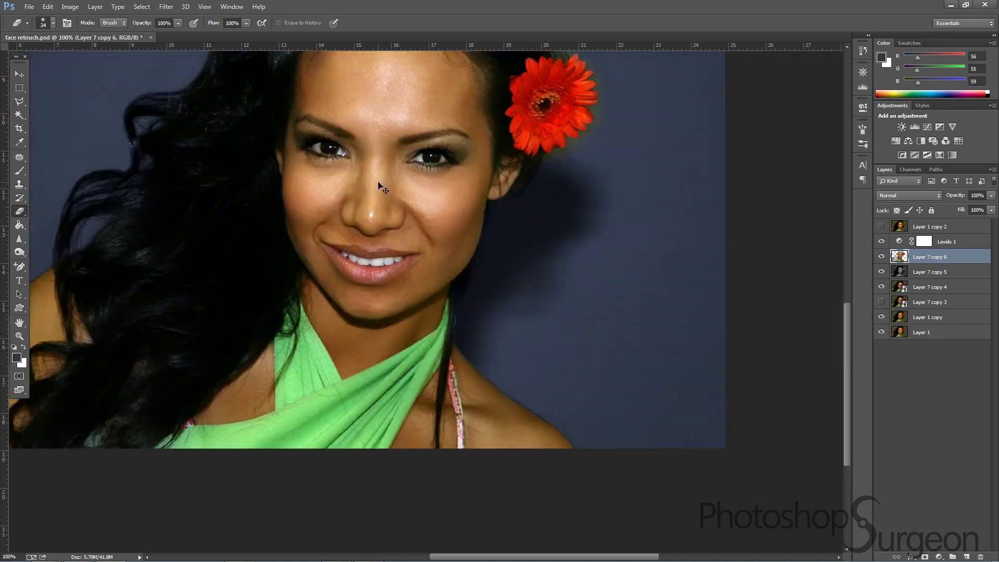
left_click(178, 23)
left_click_drag(177, 35, 148, 34)
Step: Zoom in on the red flower and shrink the eraser to clean its green fringe
key("0")
scroll(636, 192, "up", 3)
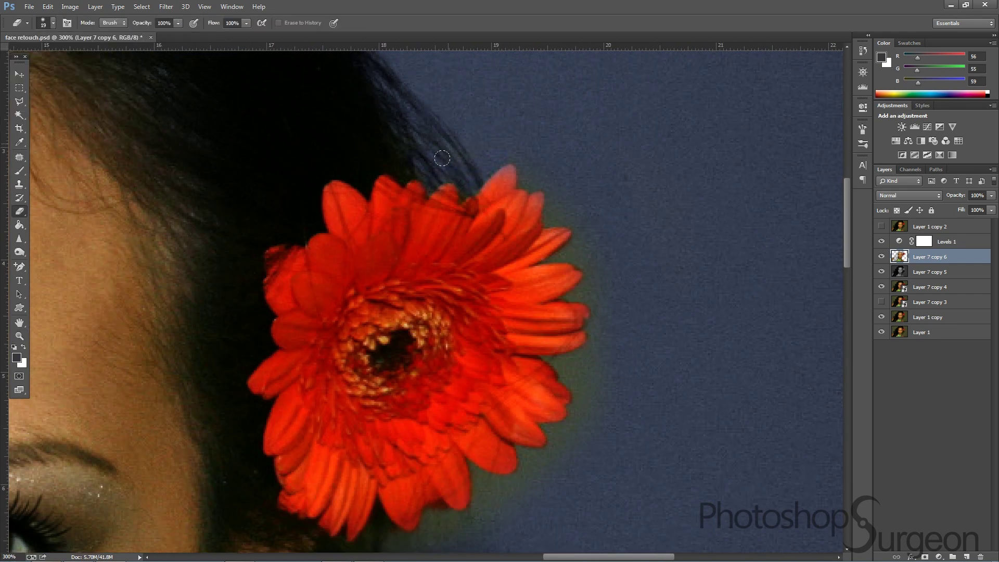
scroll(689, 144, "down", 2)
scroll(356, 444, "down", 2)
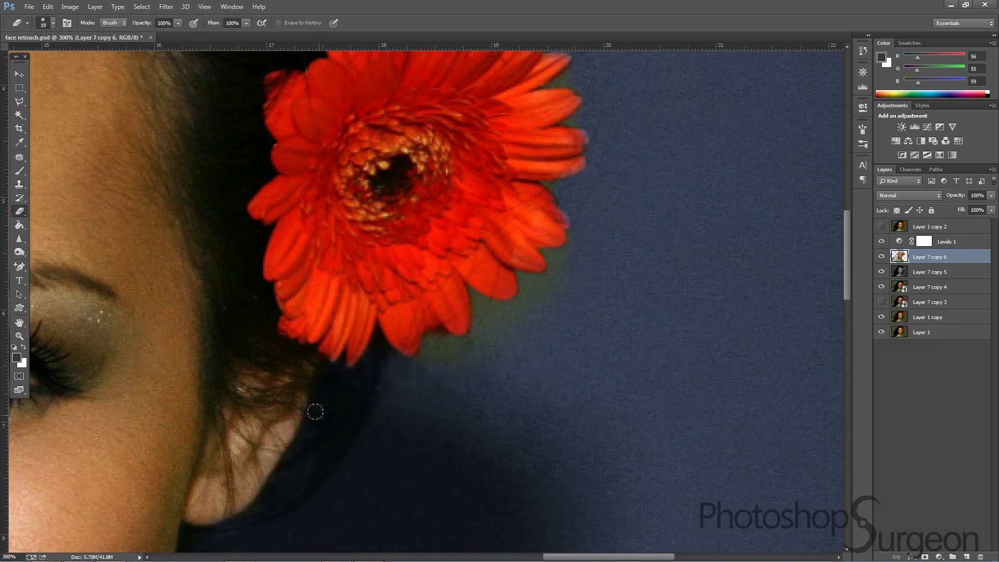
left_click(53, 23)
key("Return")
scroll(551, 275, "up", 2)
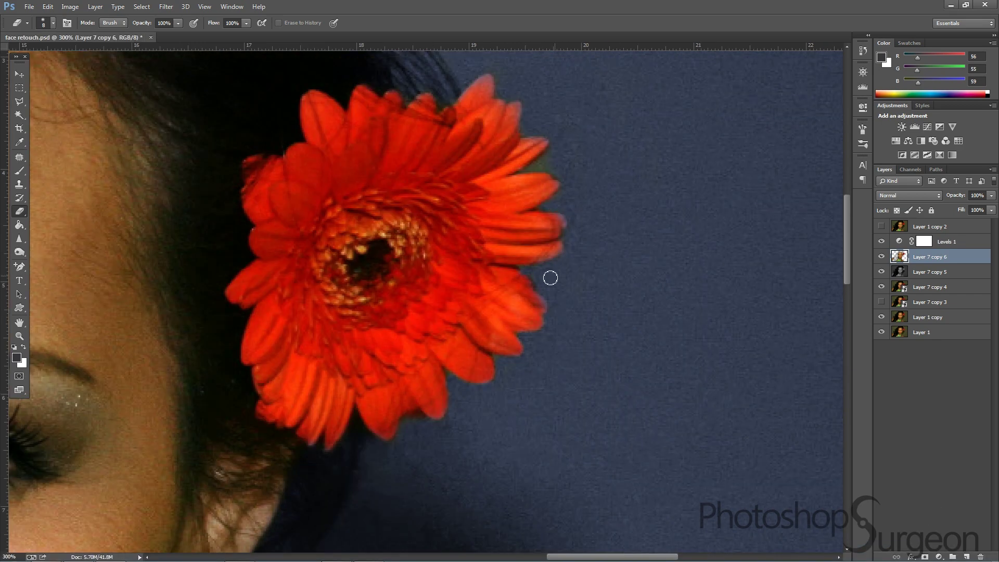
scroll(573, 250, "up", 2)
Step: Zoom out to the full portrait and check the Levels 1 adjustment
key("ctrl+0")
left_click(900, 241)
left_click(863, 107)
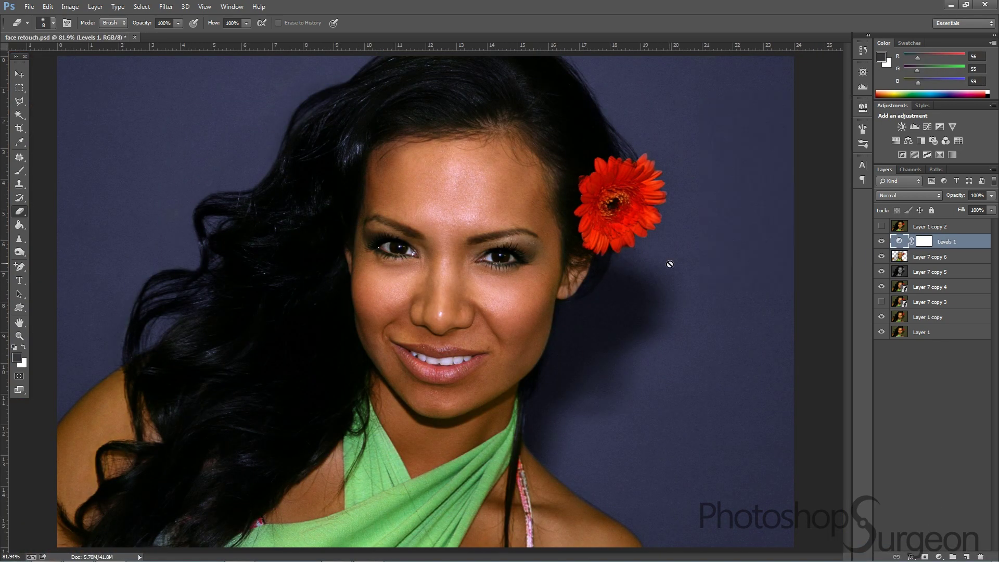
Step: View the portrait at actual size and set the Burn tool to darken shadows on the face
double_click(19, 336)
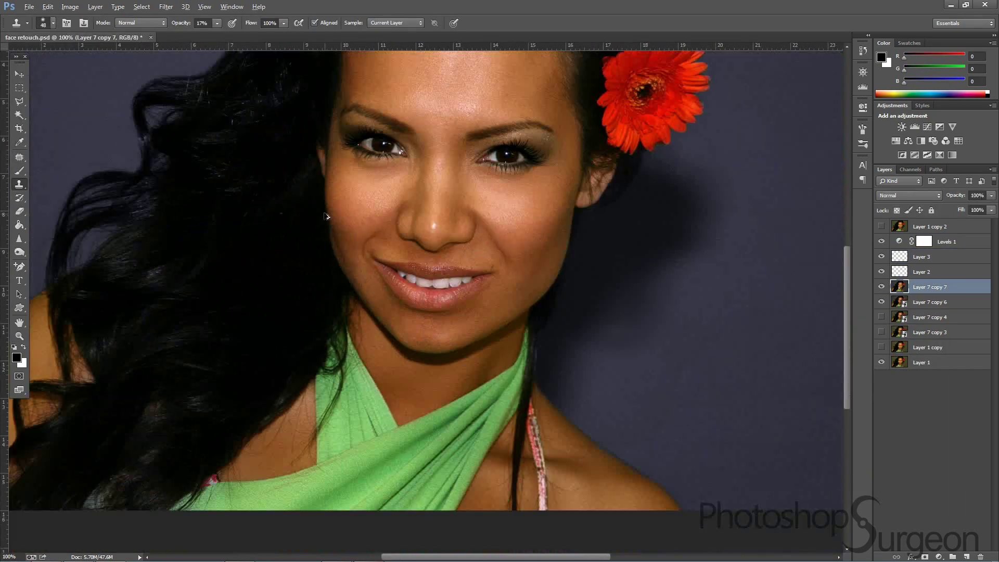
right_click(20, 252)
left_click(57, 264)
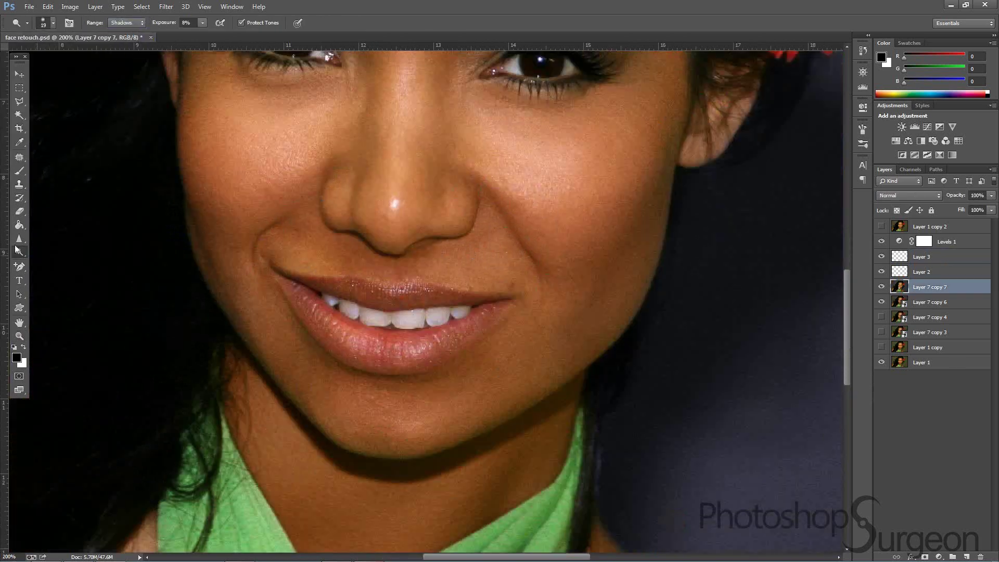
scroll(308, 190, "up", 3)
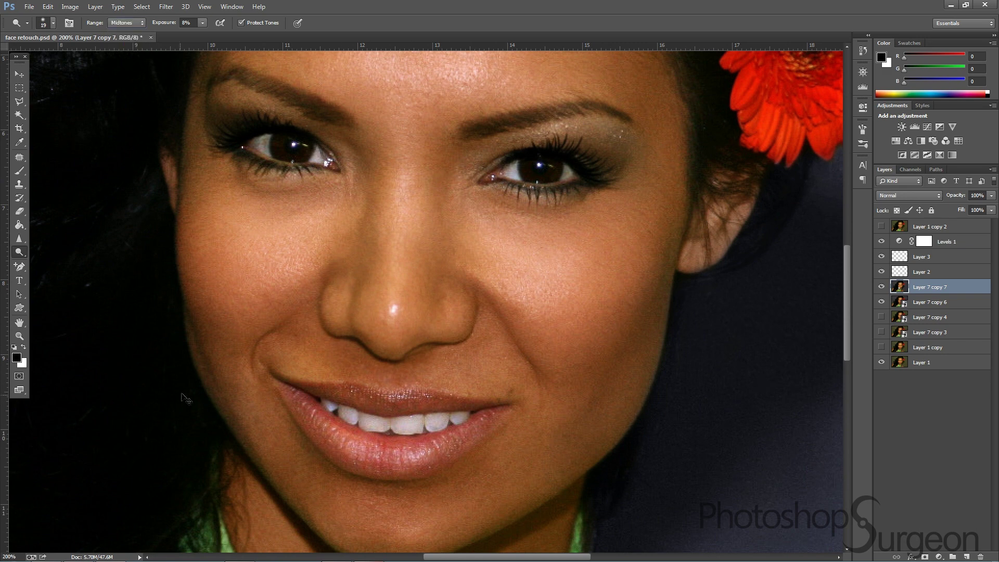
Step: Use the Clone Stamp, then outline the dark area under the left eye with the Patch tool
key("s")
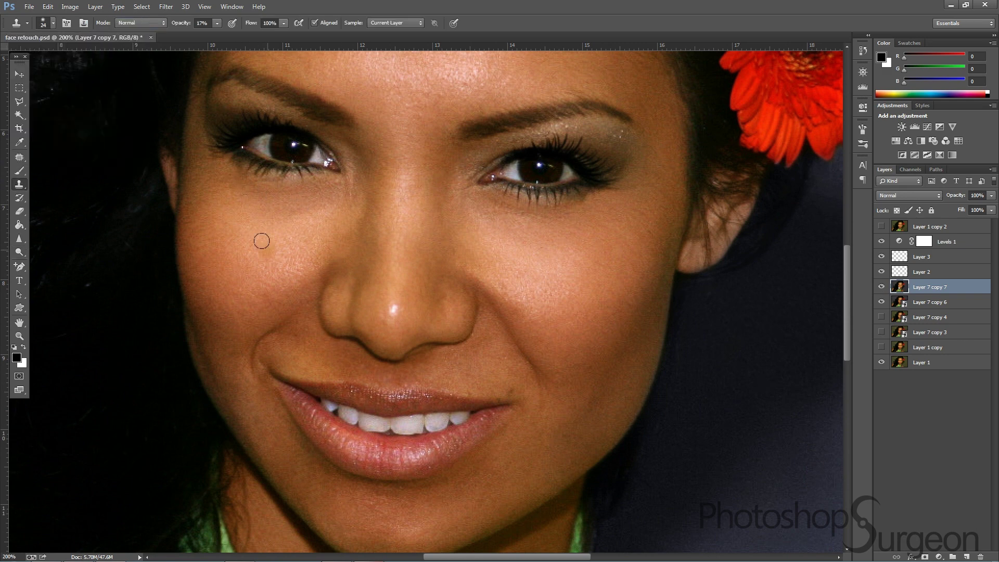
key("j")
left_click_drag(301, 228, 294, 224)
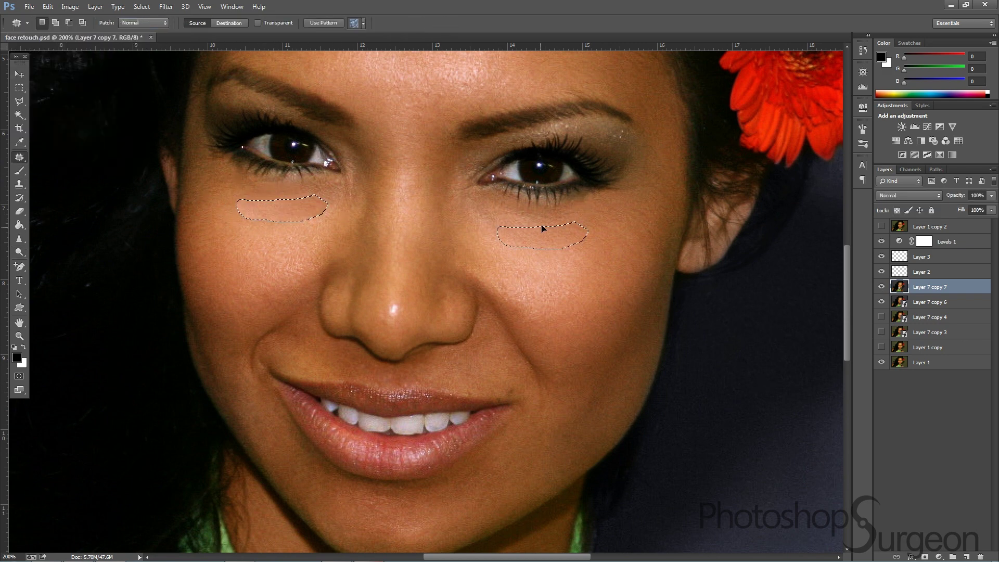
Step: Clear the under-eye selection and zoom out with the eraser at low strength
key("ctrl+minus")
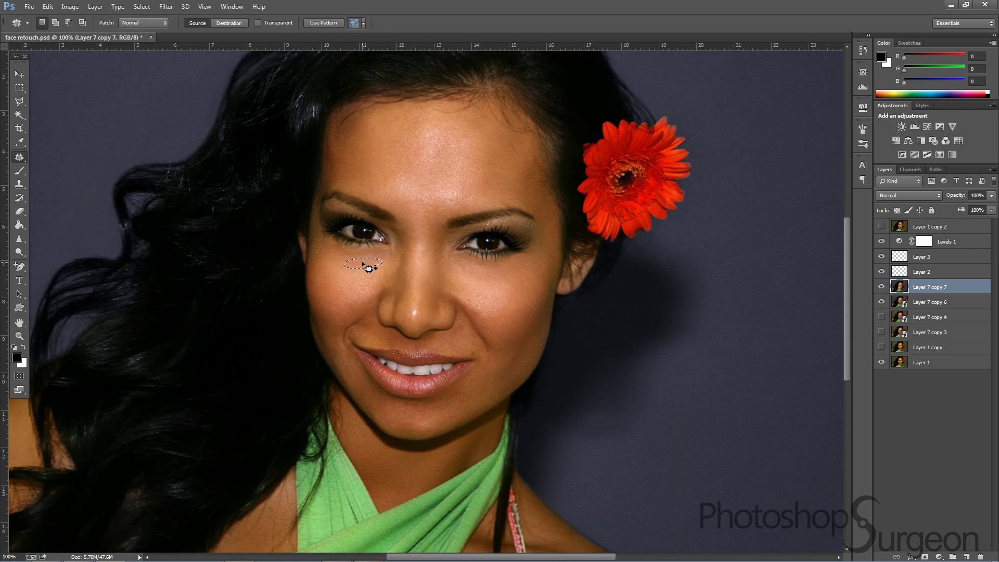
key("ctrl+d")
key("e")
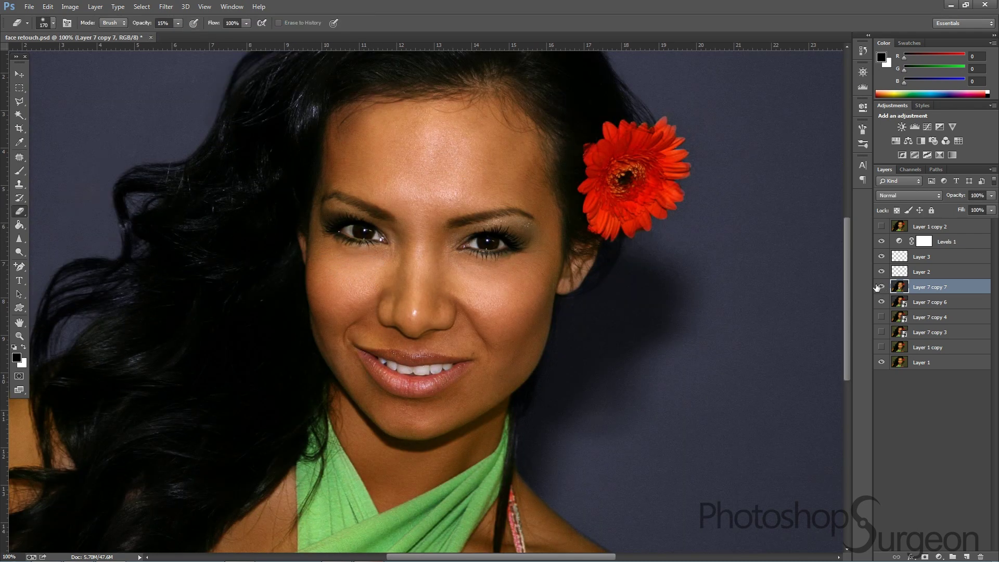
key("ctrl+minus")
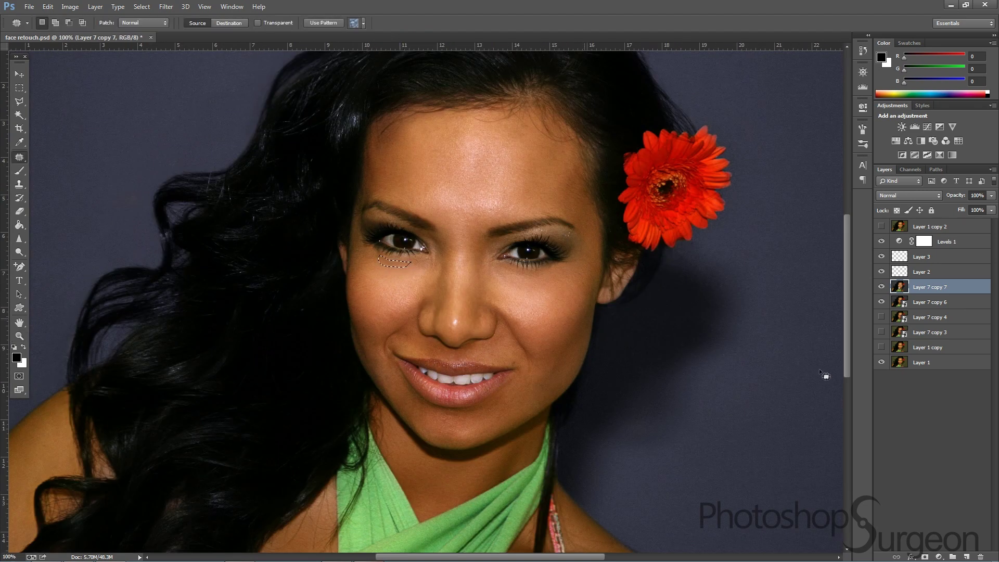
Step: Place Layer 7 copy 8 below Layer 7 copy 7 in the layer stack
right_click(927, 287)
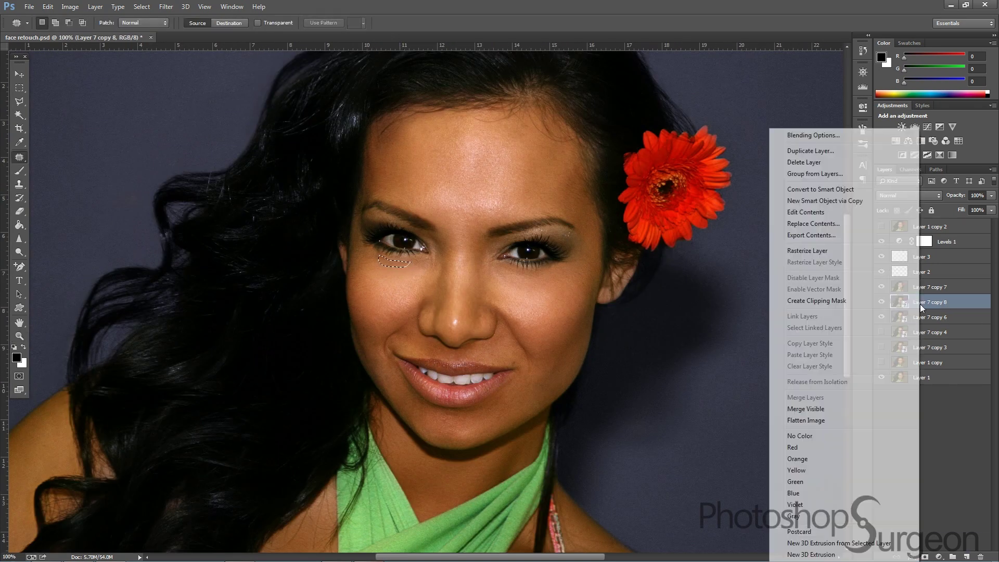
left_click_drag(900, 287, 903, 300)
key("ctrl+minus")
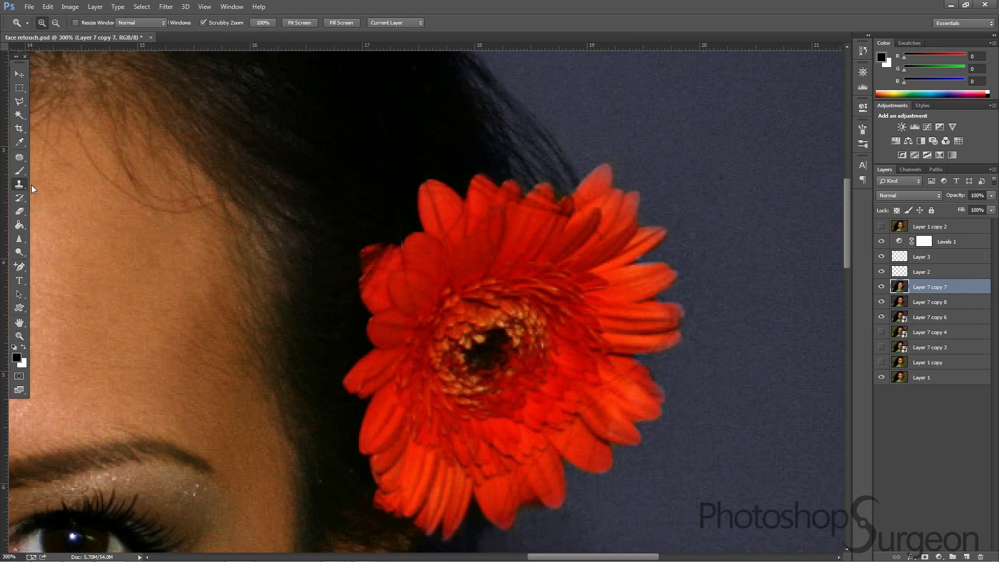